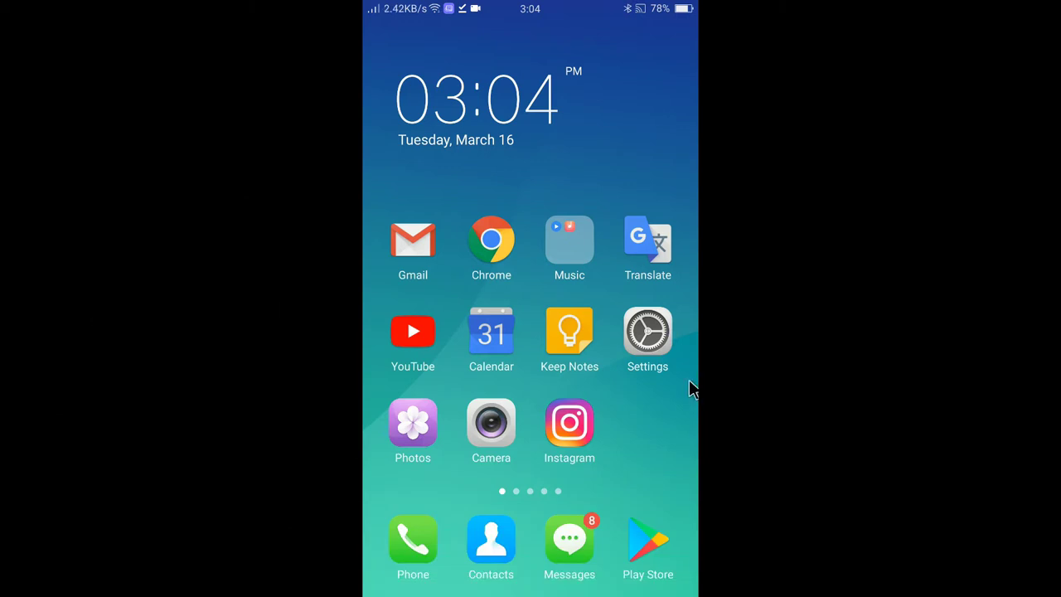
- Launch Instagram, view the own profile, then return to the Welcome to Instagram home feed
click(578, 421)
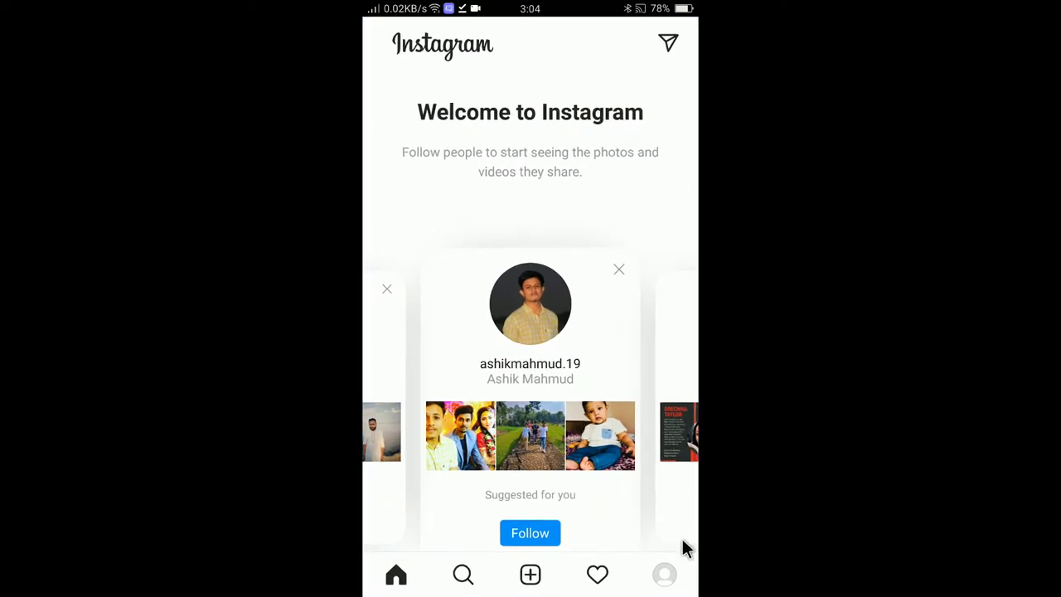
click(671, 582)
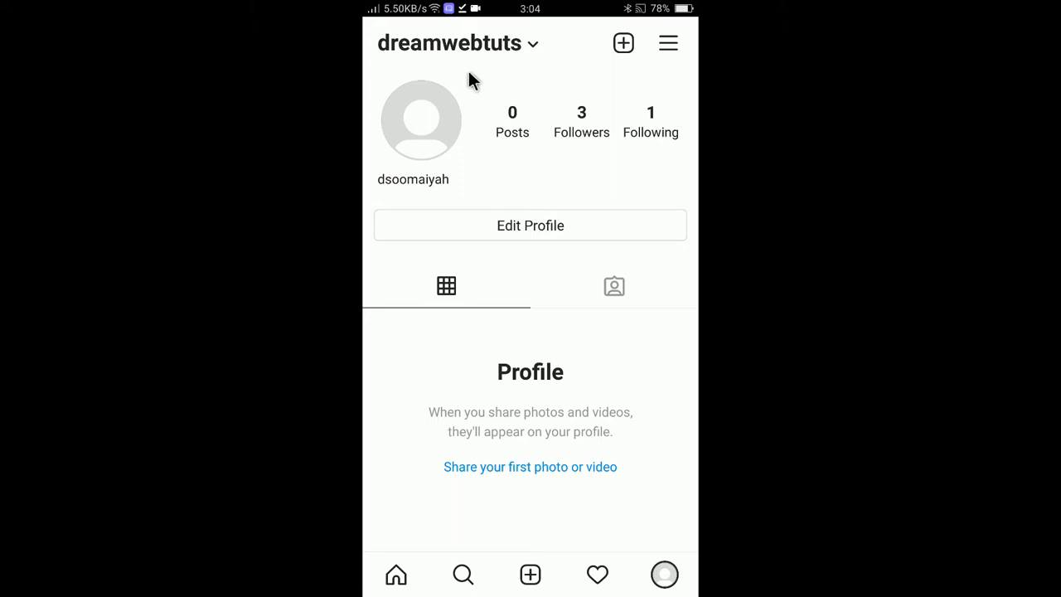
click(396, 576)
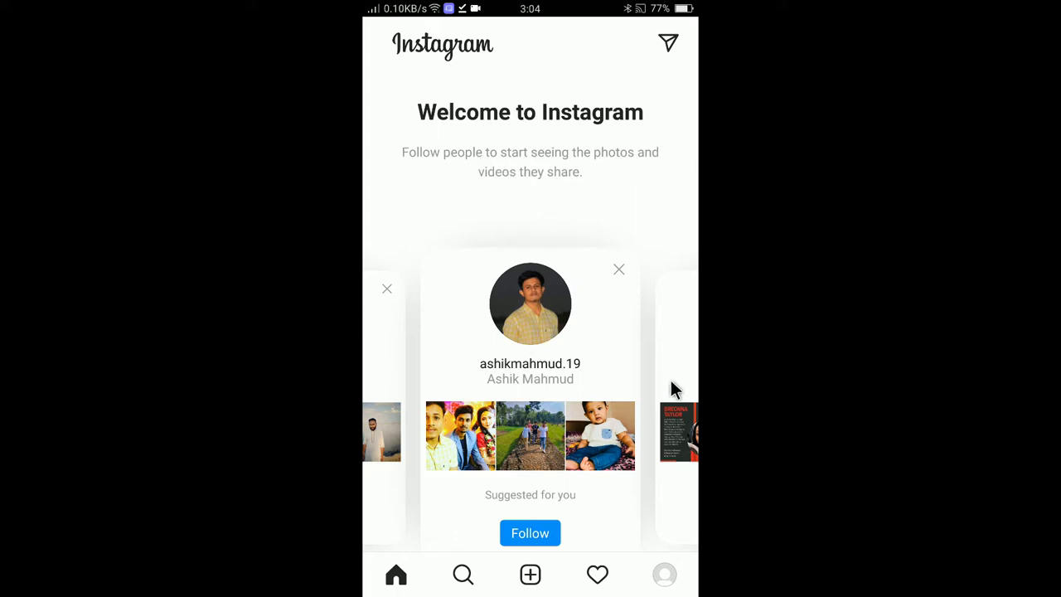
- Open the story camera, deny camera and audio access, and close it
drag(689, 372, 660, 392)
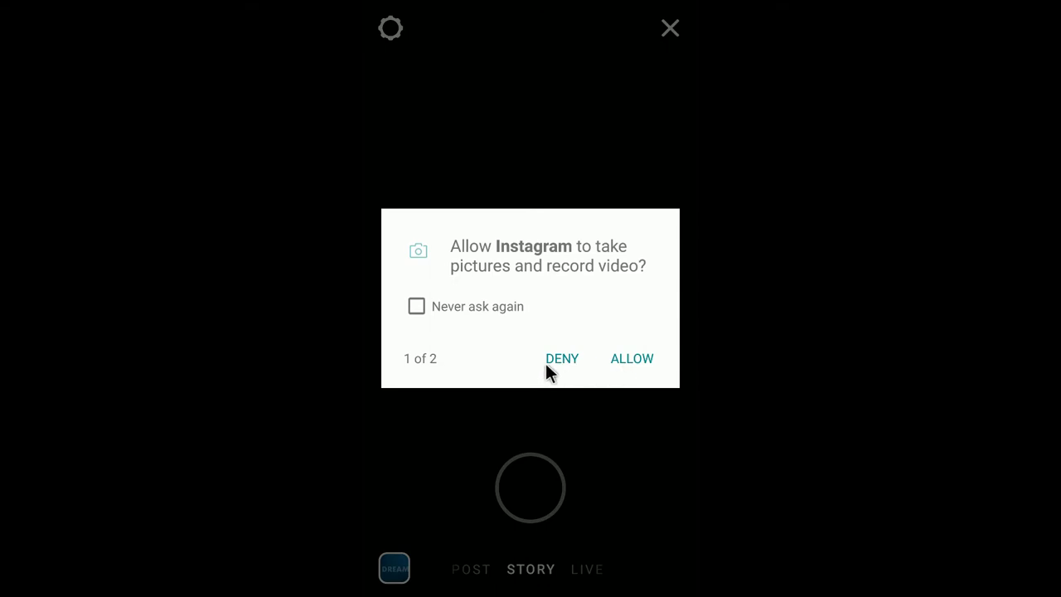
click(552, 357)
click(554, 359)
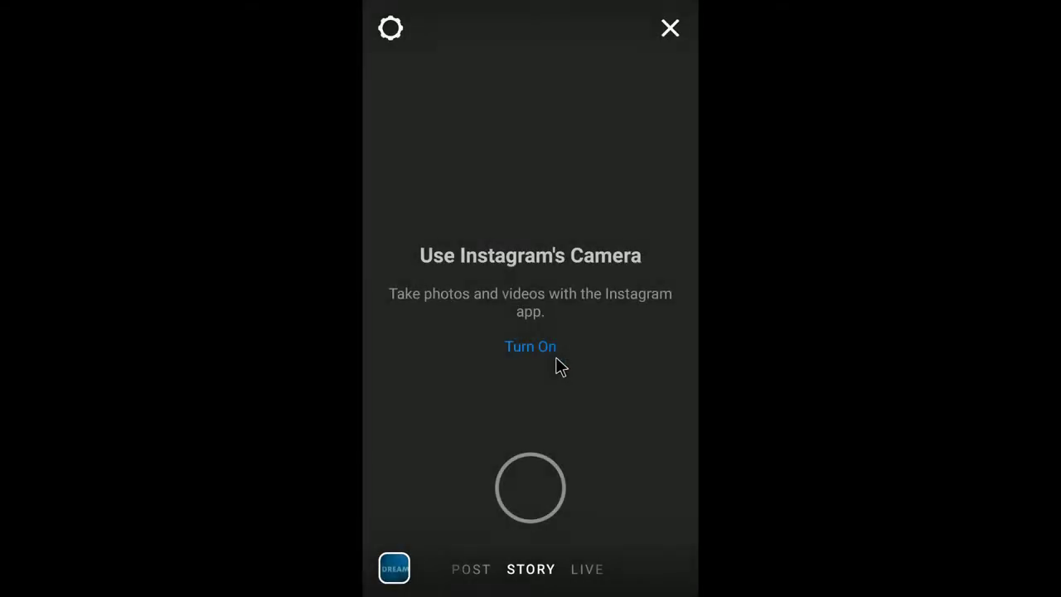
click(673, 29)
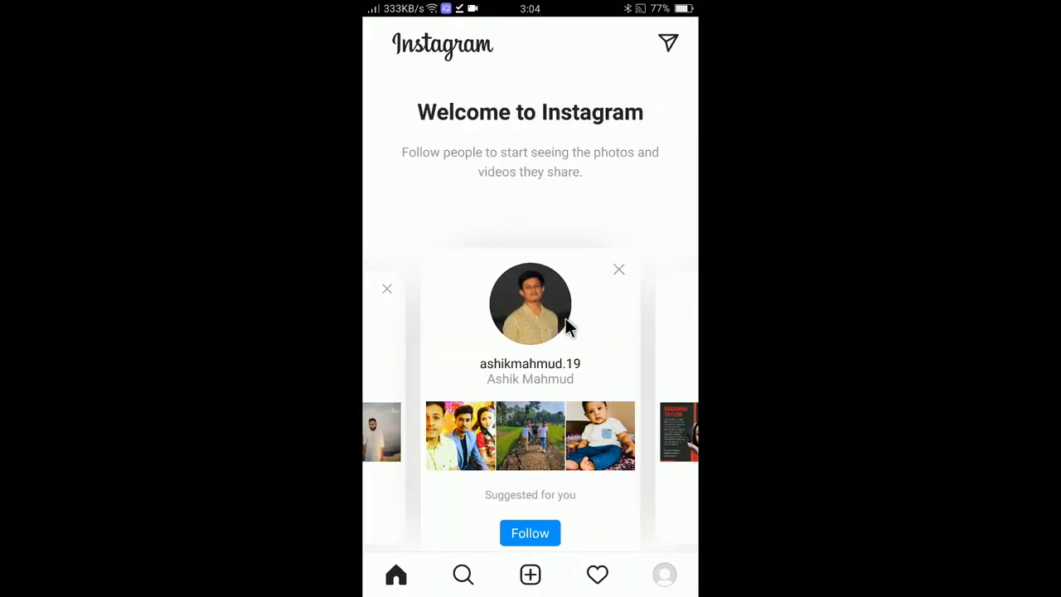
- Follow five accounts from the suggestion cards on the welcome feed
click(547, 536)
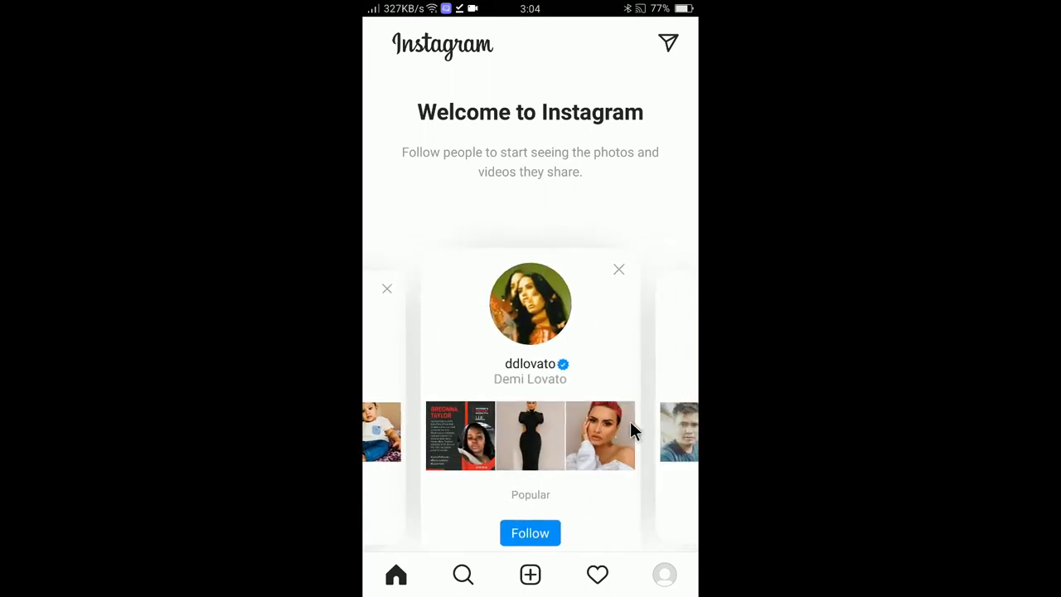
drag(632, 353, 407, 362)
drag(604, 370, 389, 365)
click(536, 535)
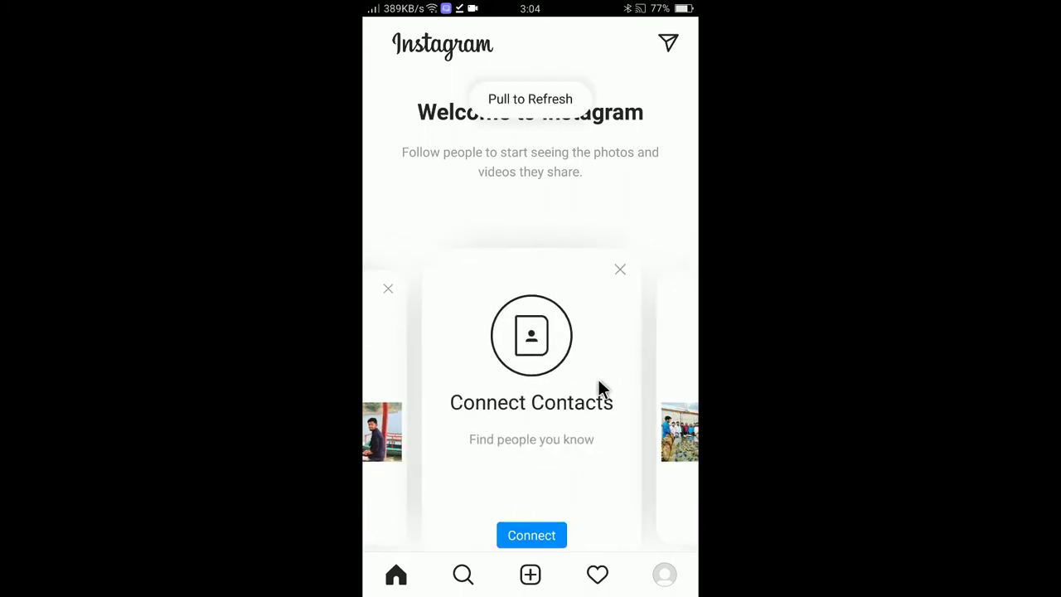
drag(559, 504, 521, 355)
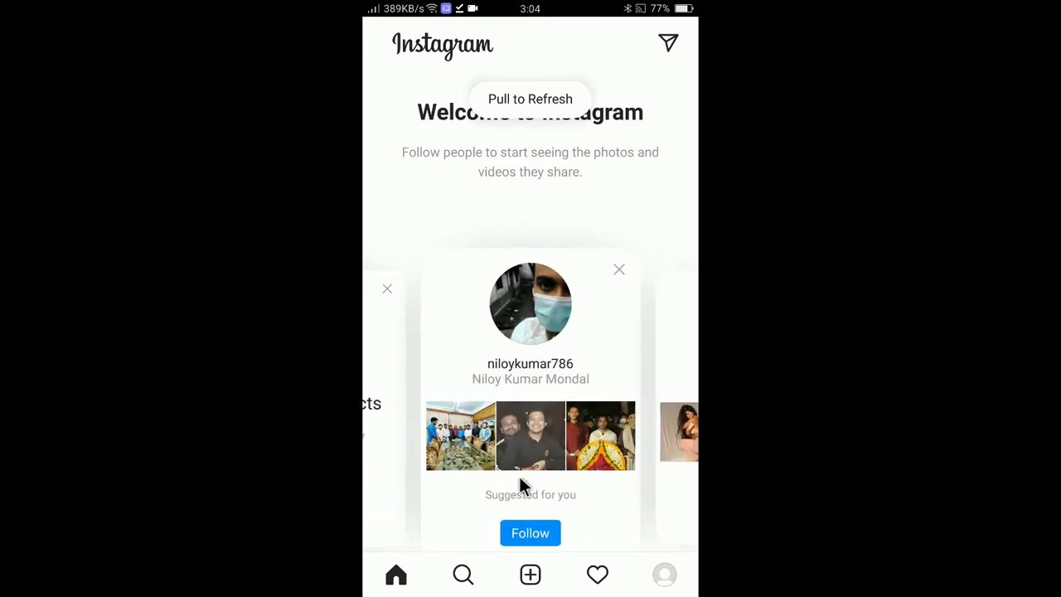
click(532, 535)
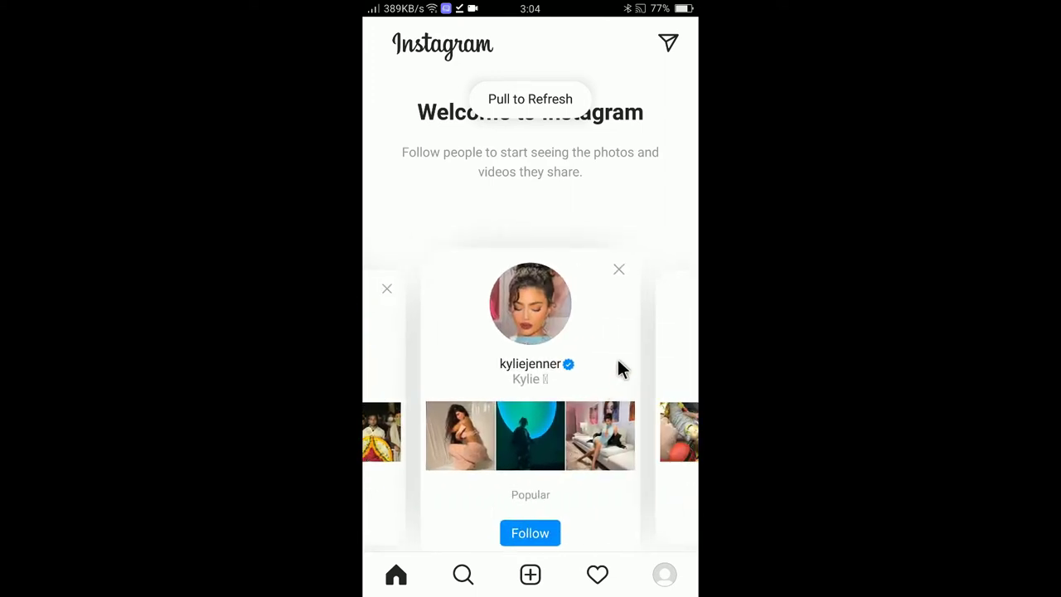
click(517, 531)
click(532, 535)
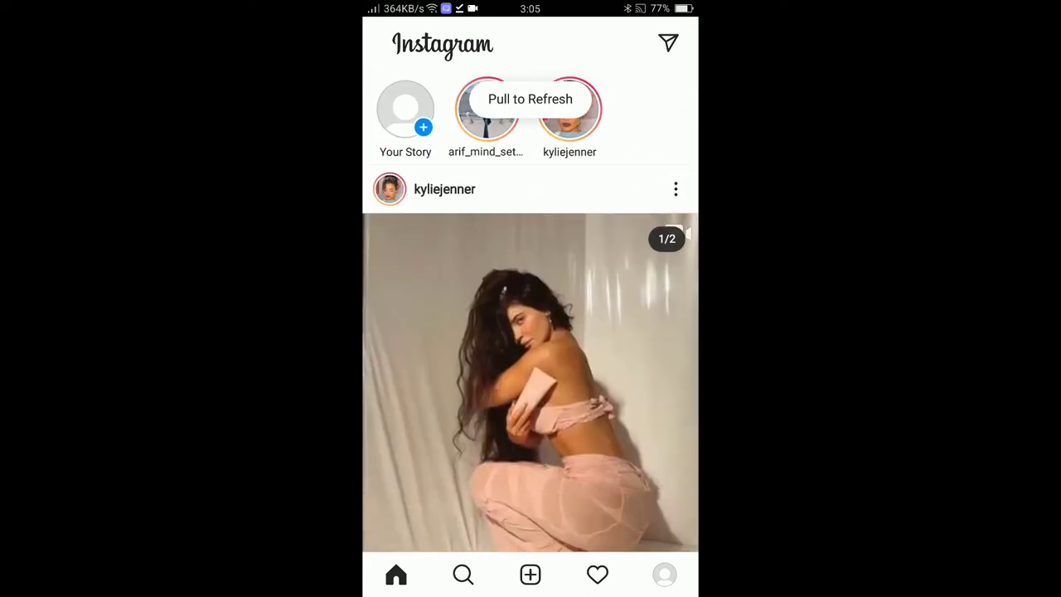
- Scroll the home feed, then view the profile showing 0 posts, 3 followers, 6 following
drag(605, 427, 605, 135)
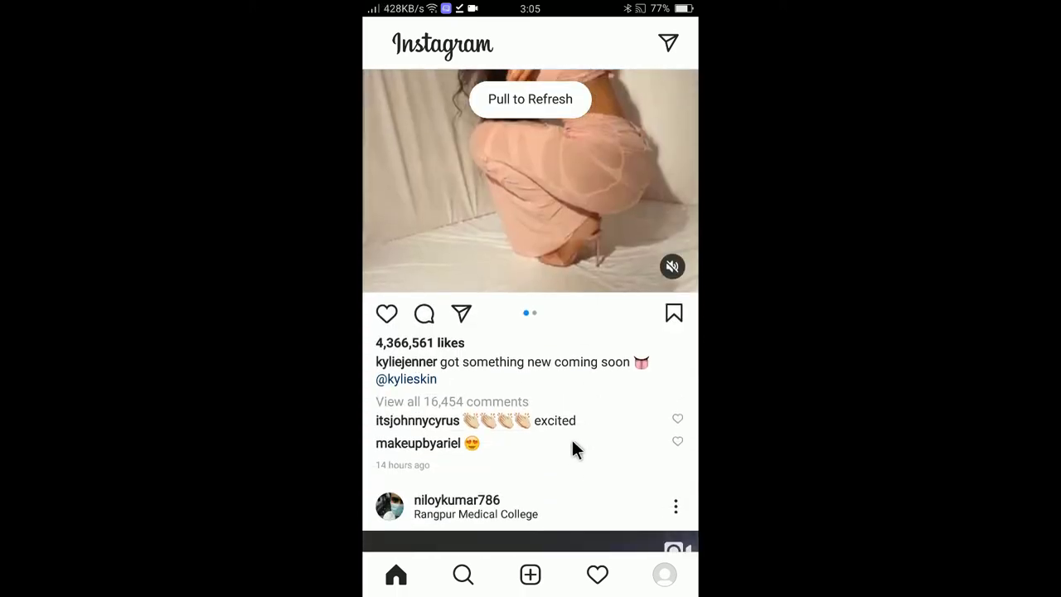
drag(578, 432, 605, 170)
drag(572, 358, 568, 483)
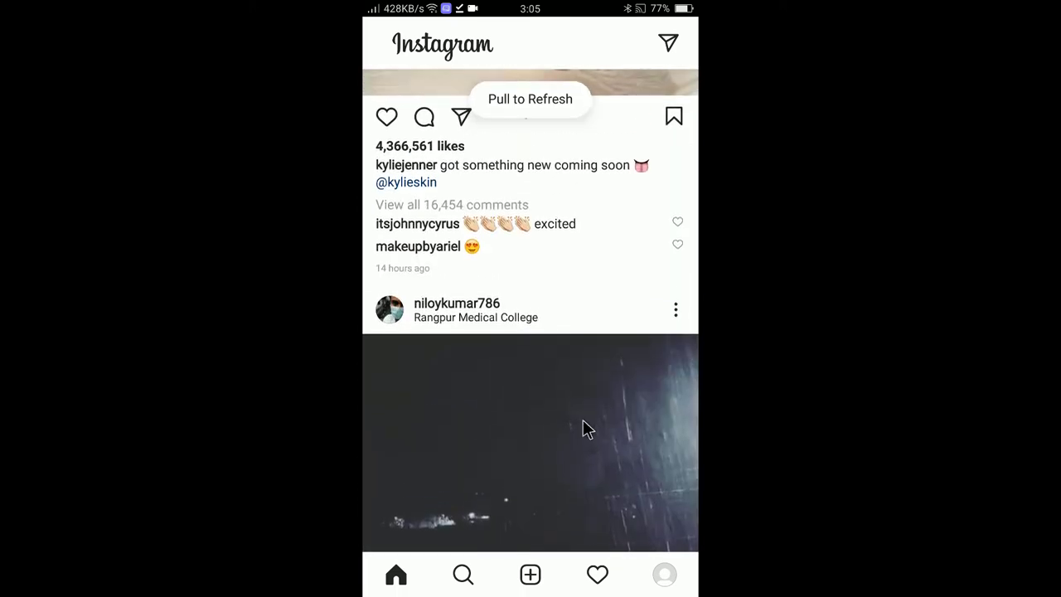
drag(550, 235, 550, 575)
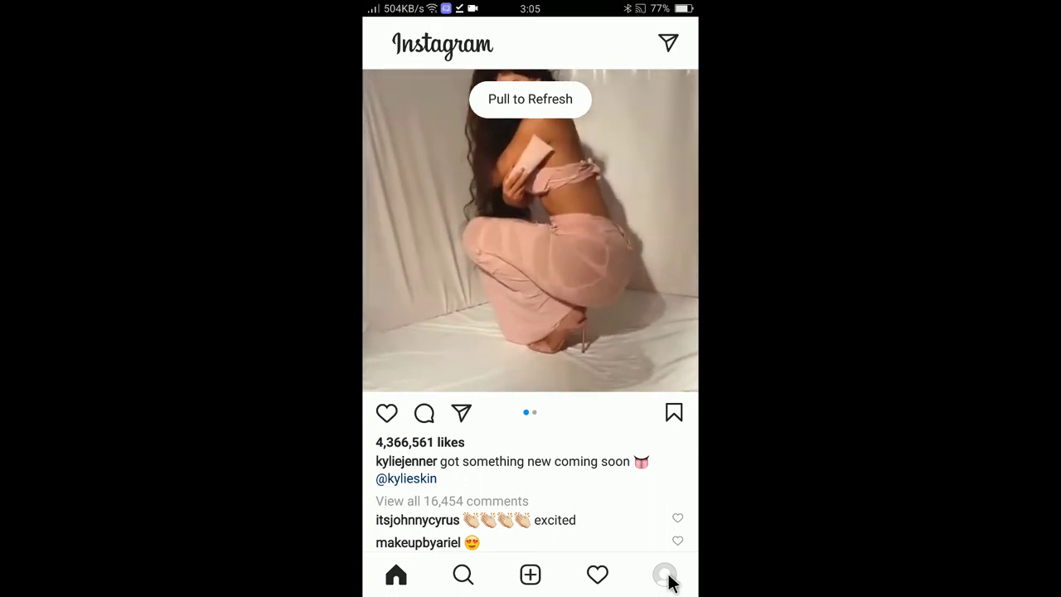
click(668, 576)
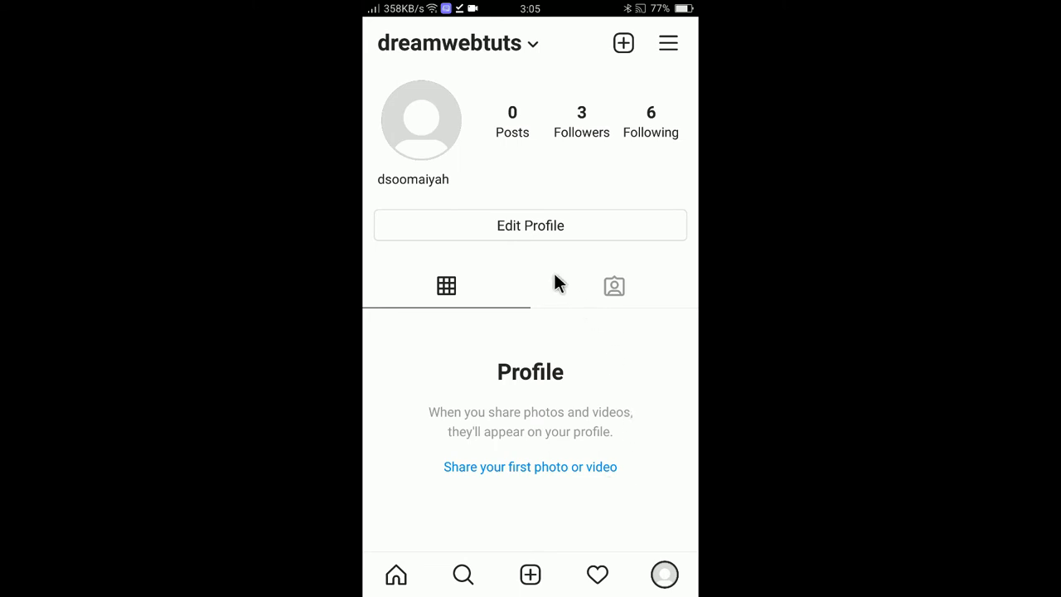
- In Edit Profile, erase the old display name and enter DreamWebTuts
click(533, 226)
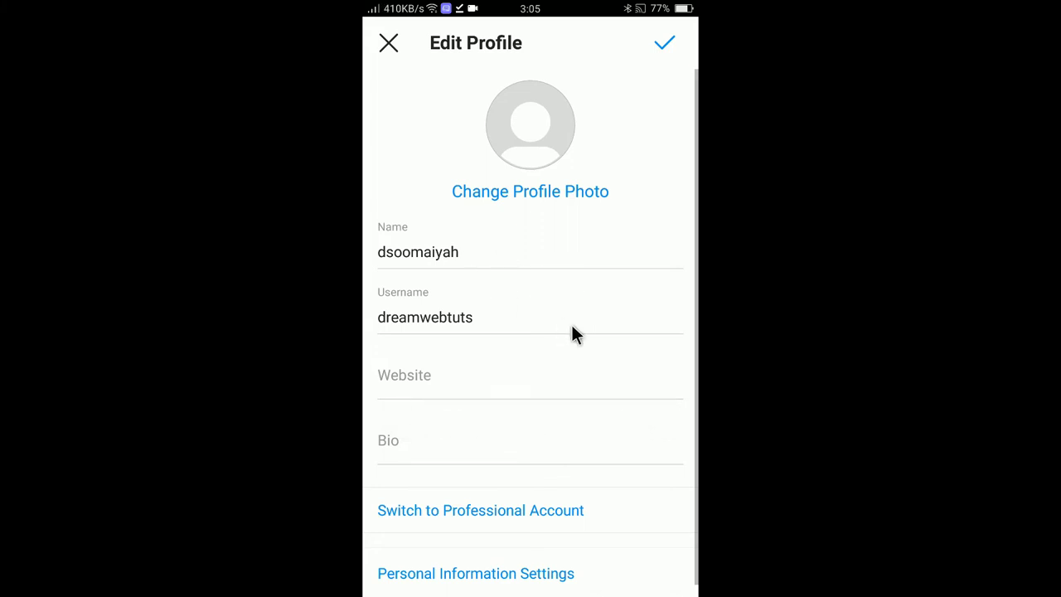
click(489, 252)
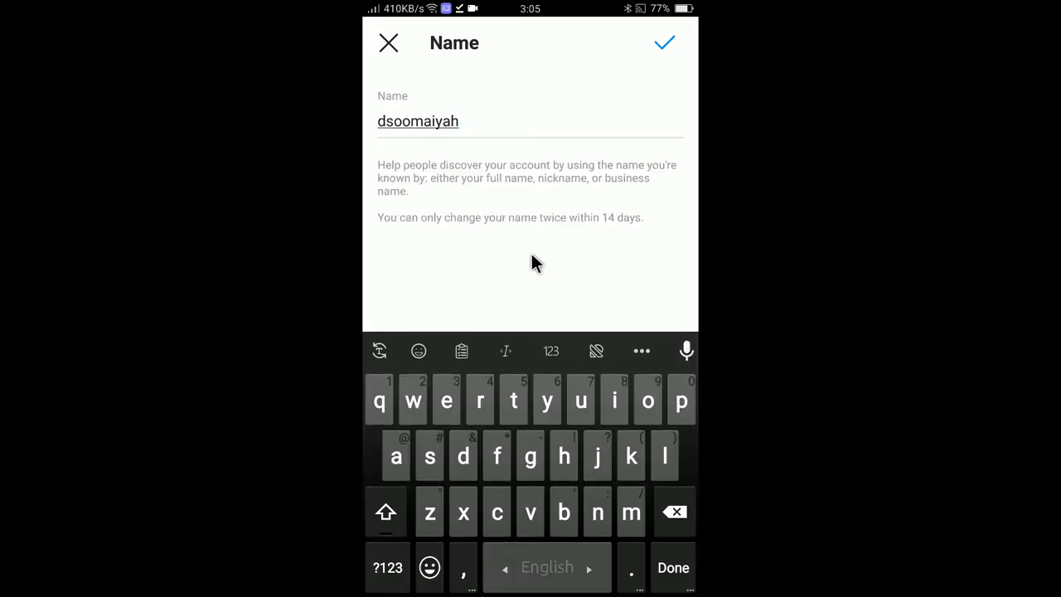
key(BackSpace)
key(BackSpace)
key(BackSpace)
key(BackSpace)
key(BackSpace)
key(BackSpace)
key(BackSpace)
key(BackSpace)
key(BackSpace)
key(BackSpace)
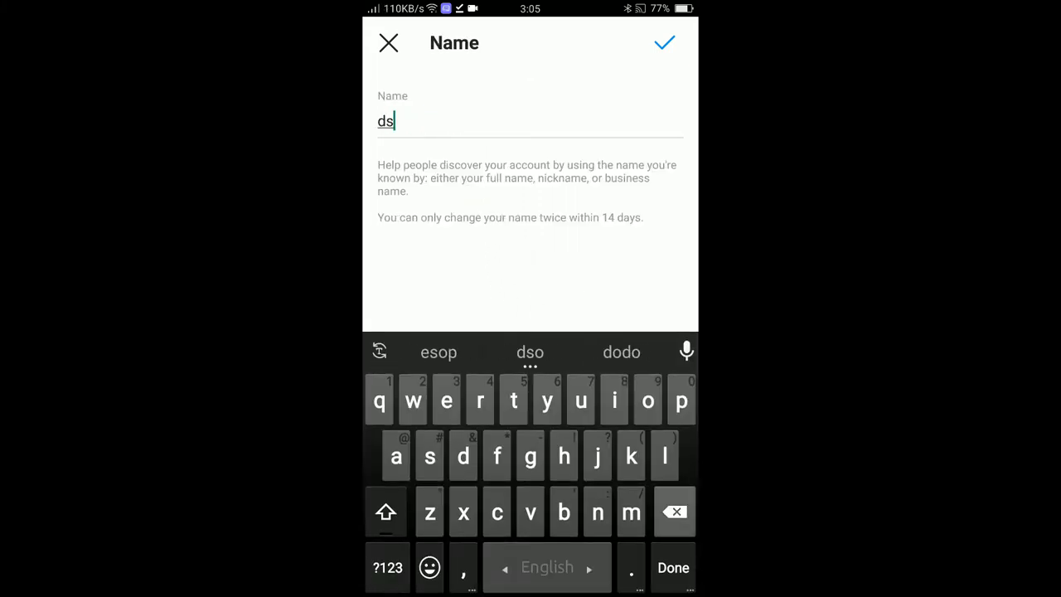
text(D)
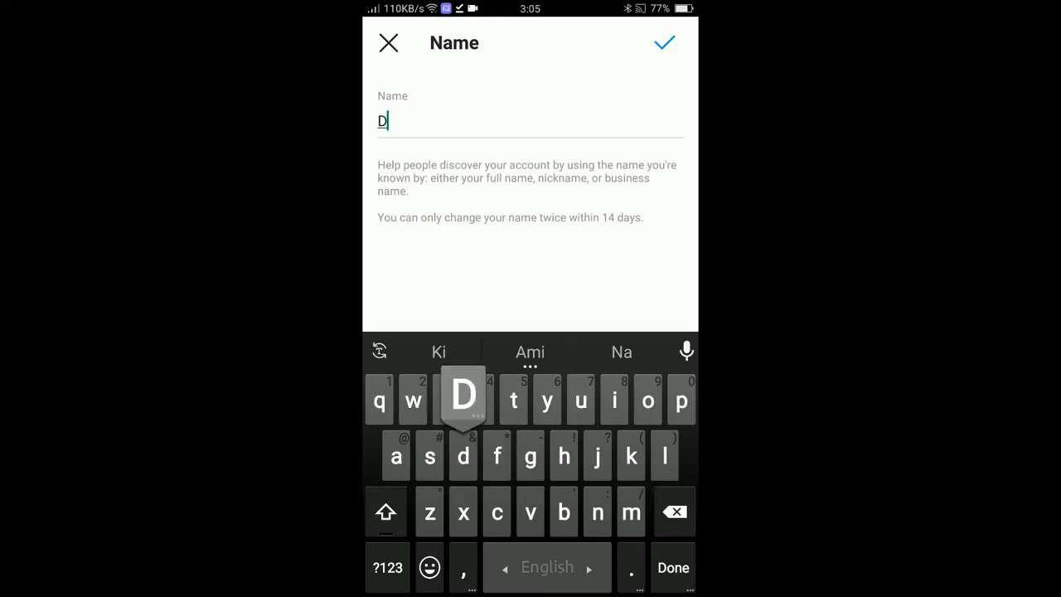
text(ream)
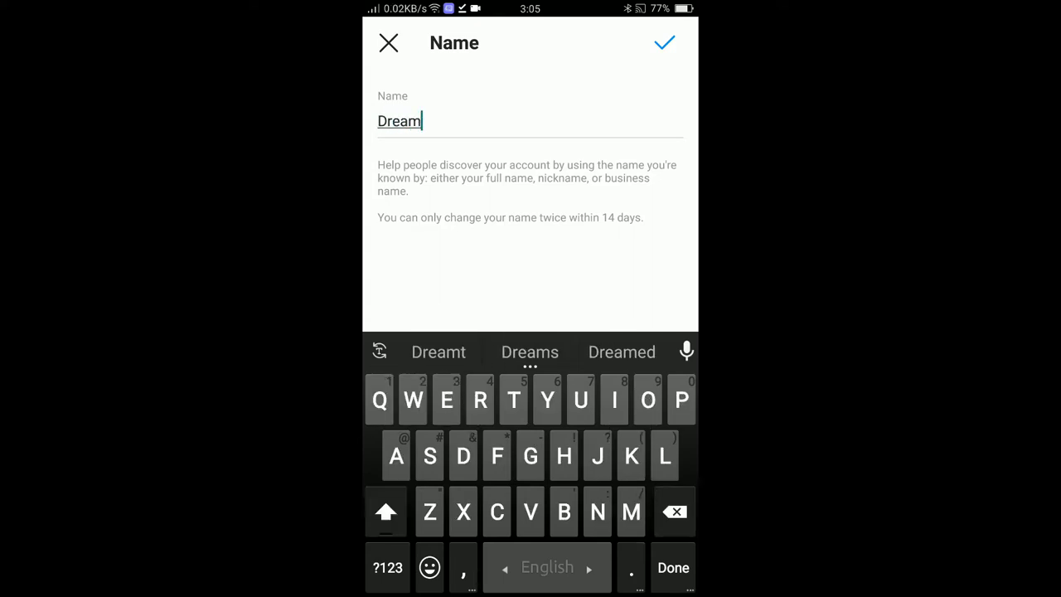
text(WebTuts)
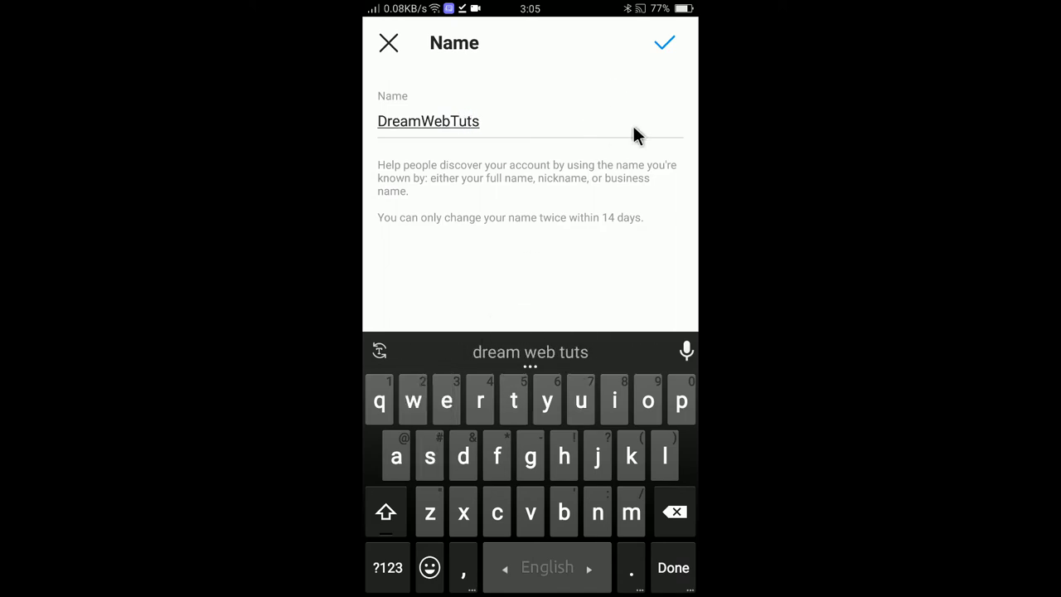
- Save the DreamWebTuts display name and open the Bio editor
click(657, 52)
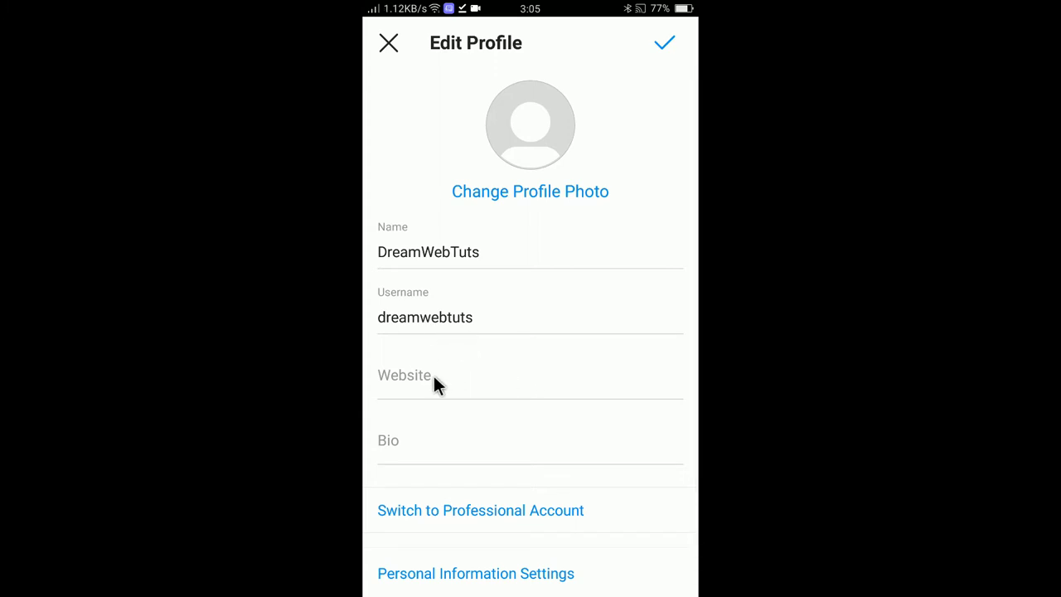
scroll(575, 396, down, 1)
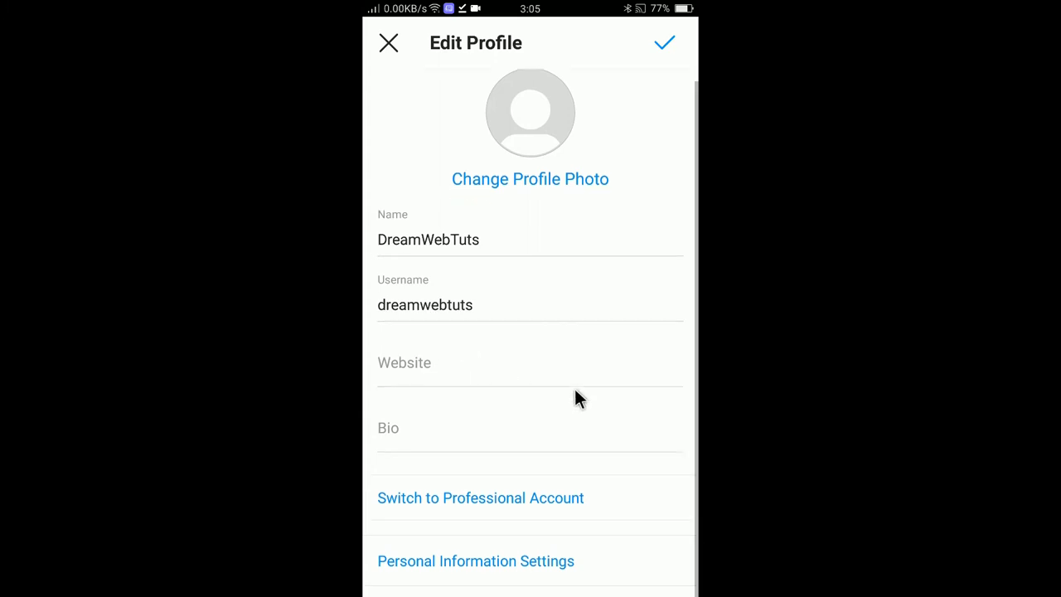
click(410, 440)
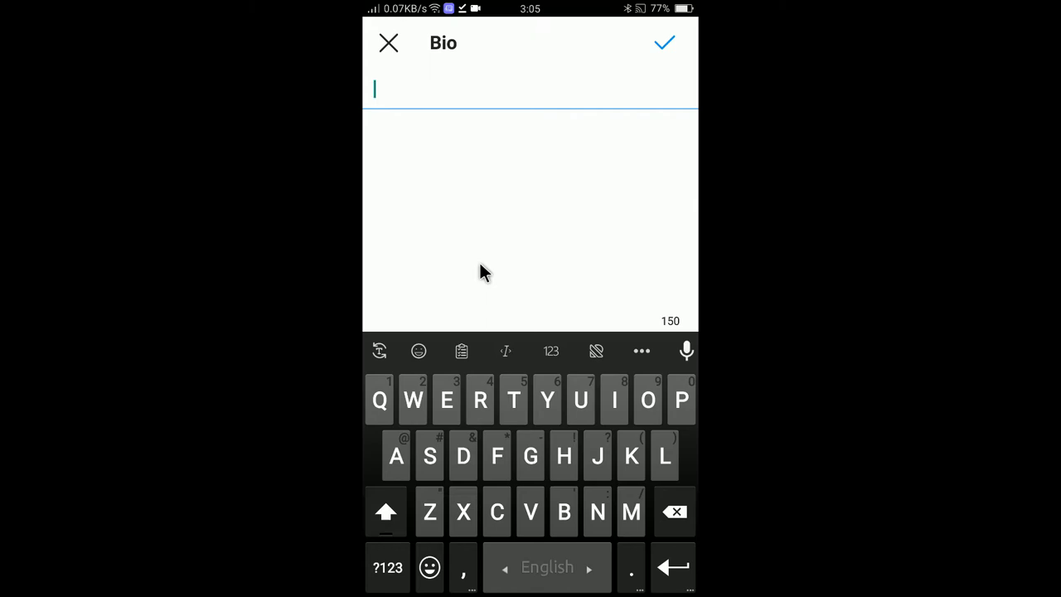
- Type the bio 'DreamWebTuts Youtube Channel for tech tutorial', correcting typos along the way
text(Dream)
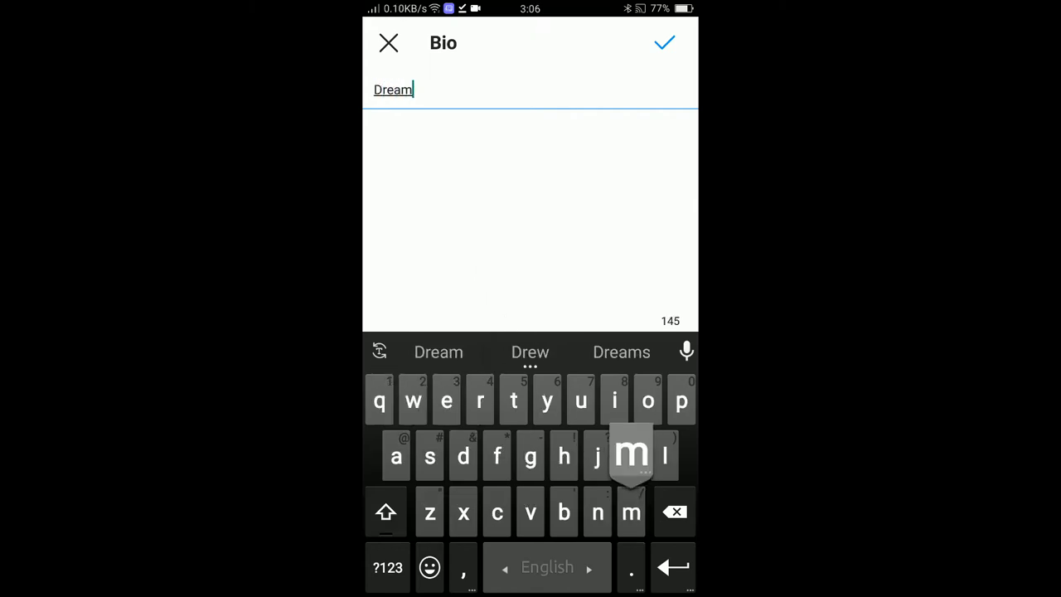
text(Web)
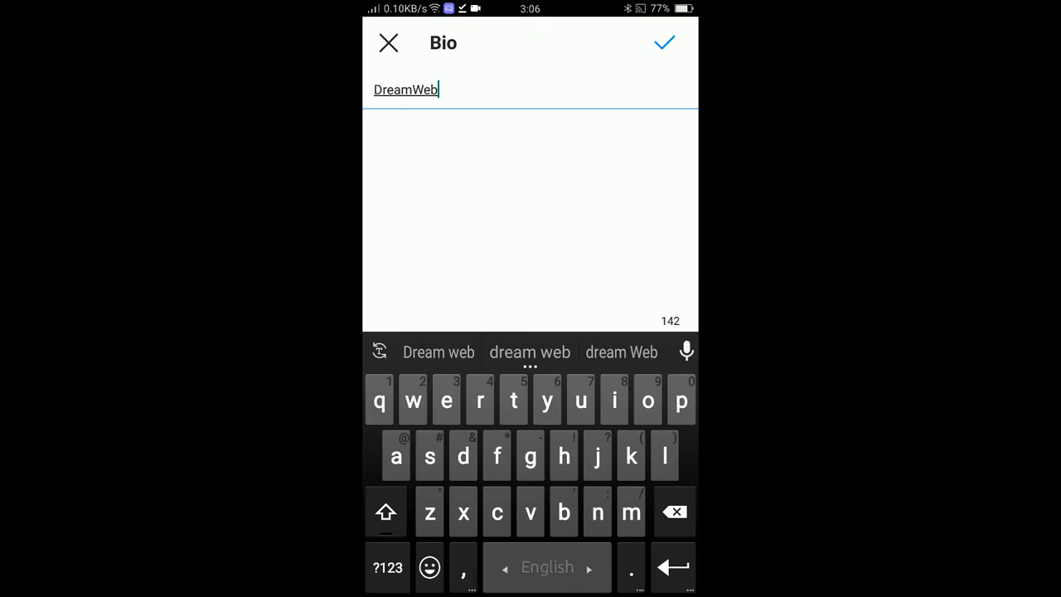
text(tu)
key(BackSpace)
key(BackSpace)
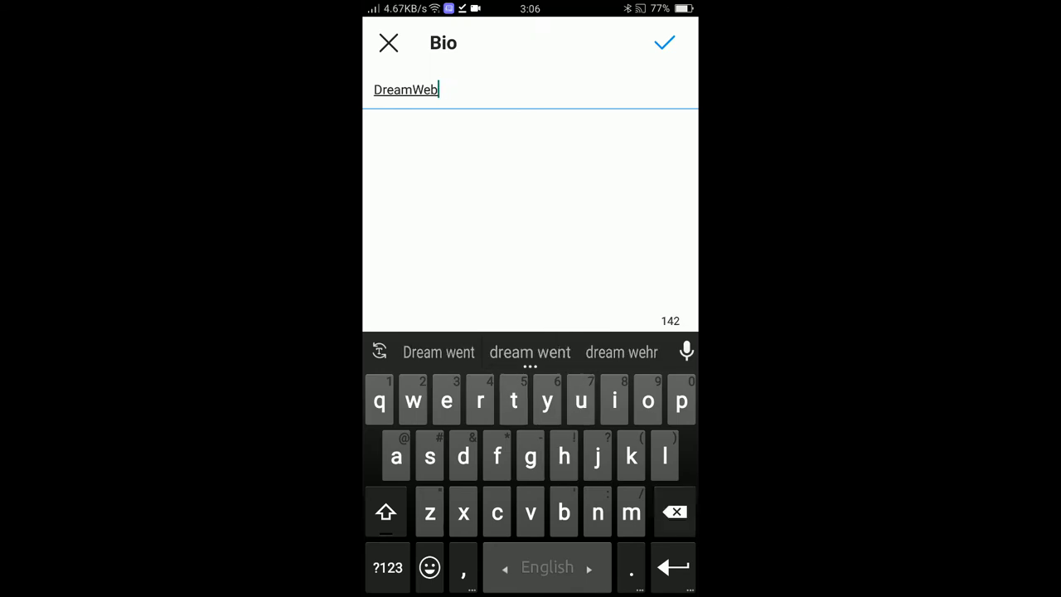
text(Tuts)
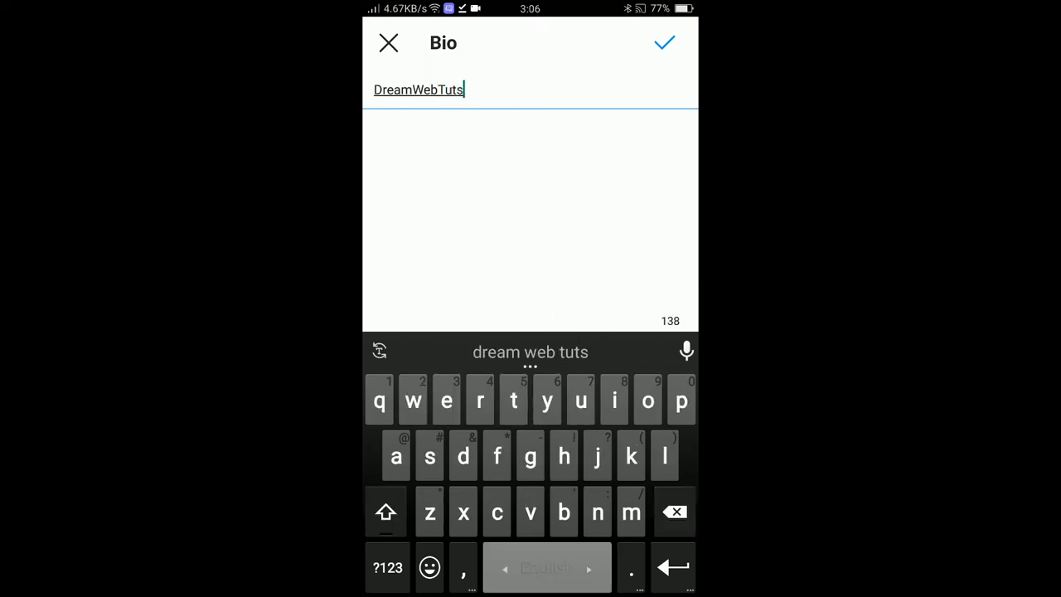
text( Youtube)
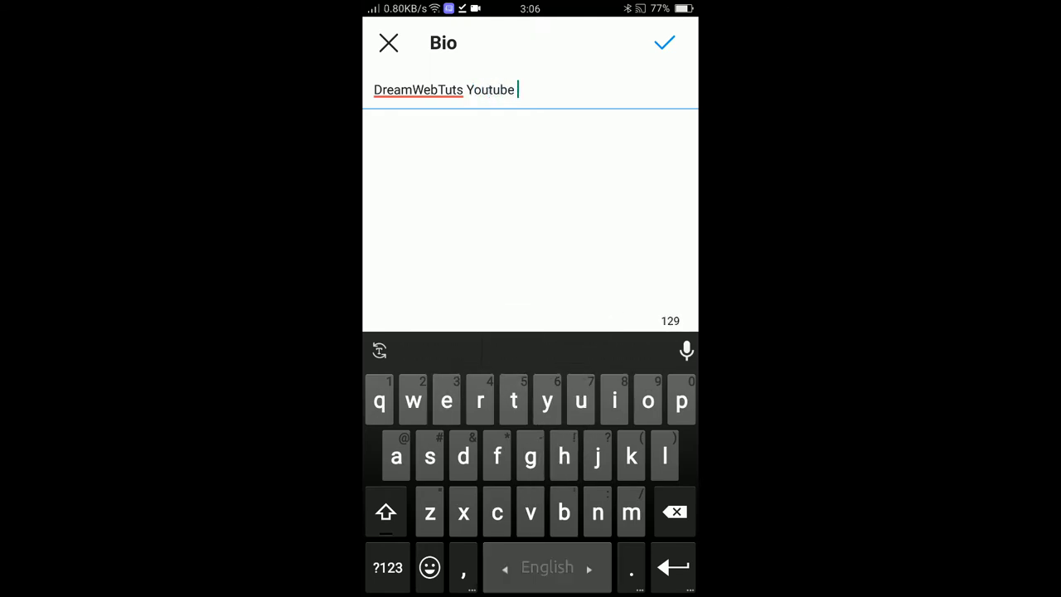
key(BackSpace)
text(Ch)
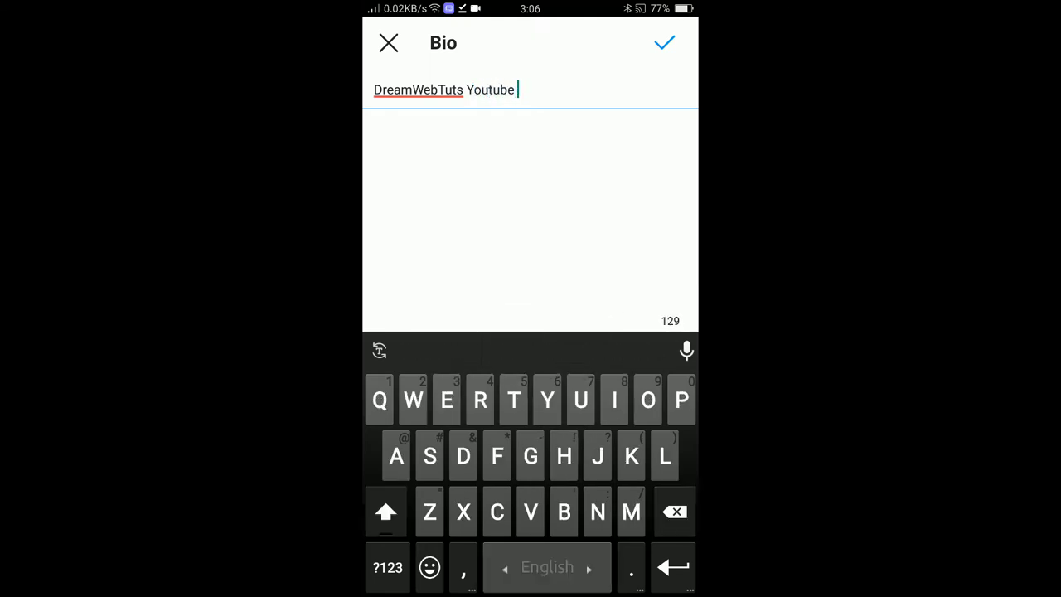
text(annel )
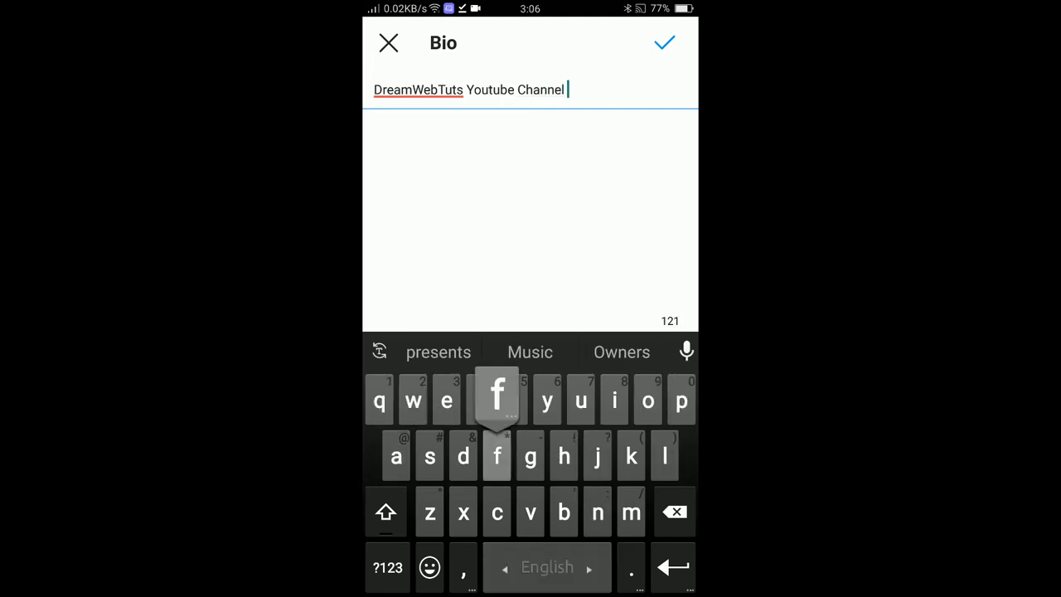
text(for te)
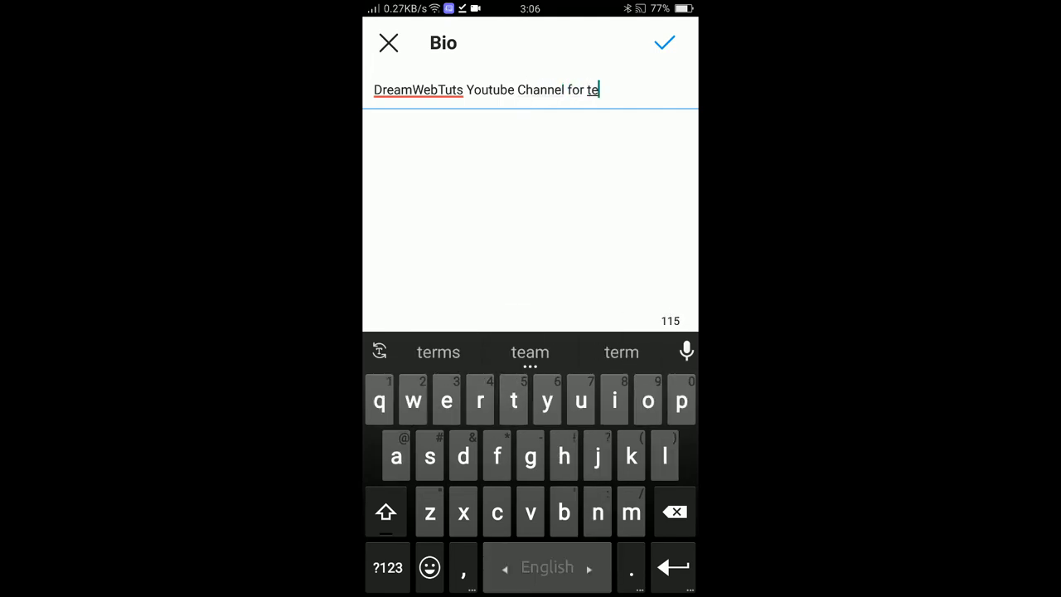
text(ch t)
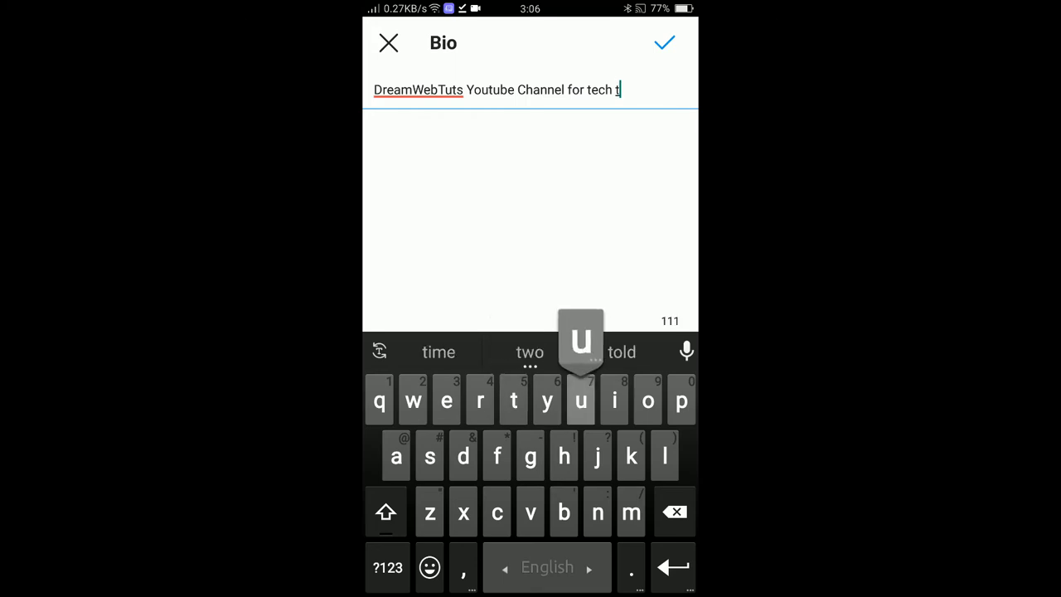
text(utorial)
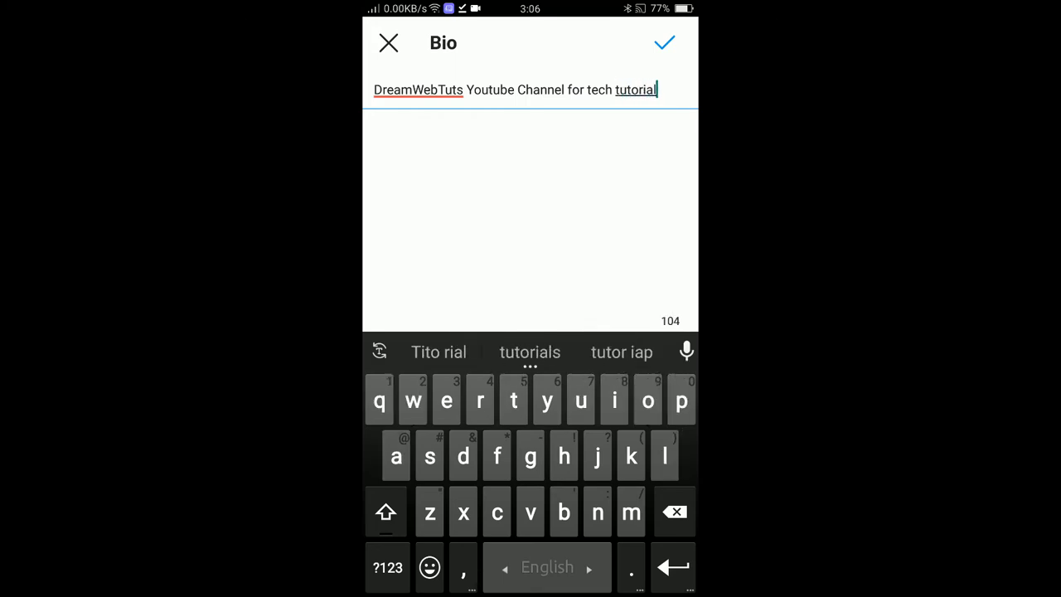
- Save the bio, visit Personal Information Settings, and save the Edit Profile changes
click(663, 46)
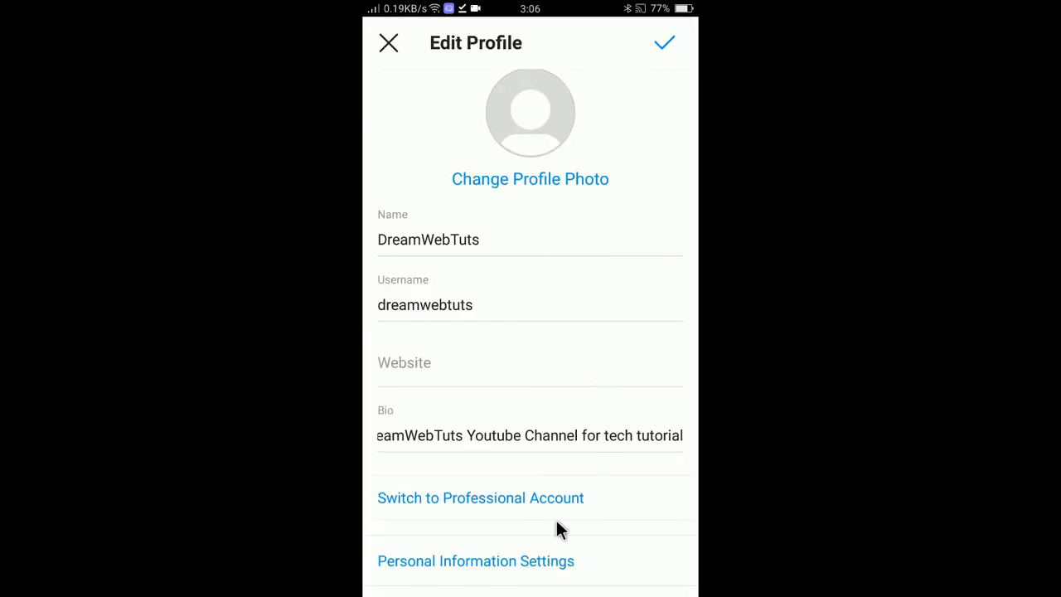
click(489, 567)
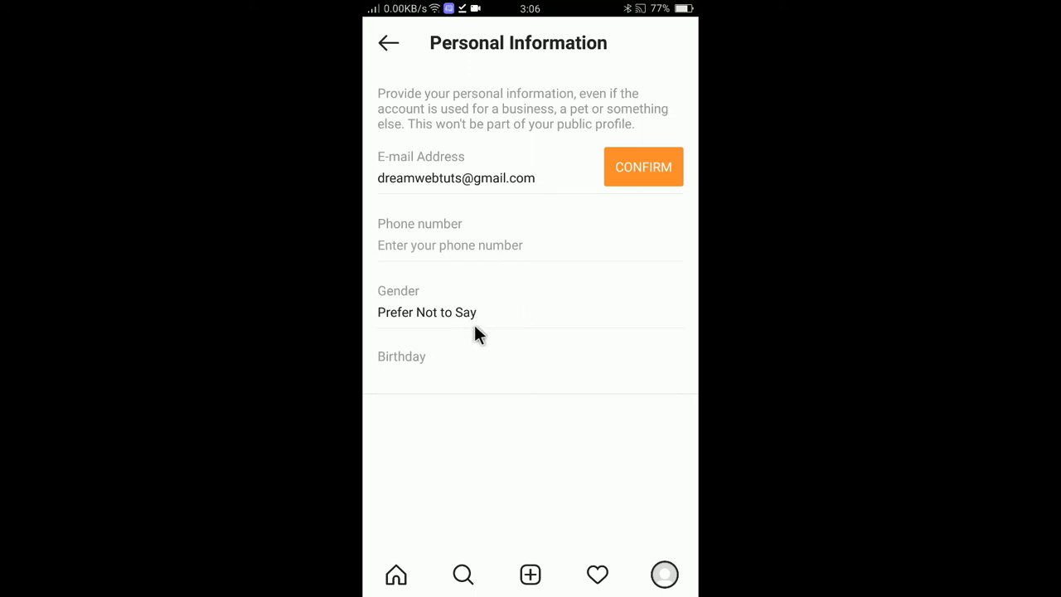
click(387, 42)
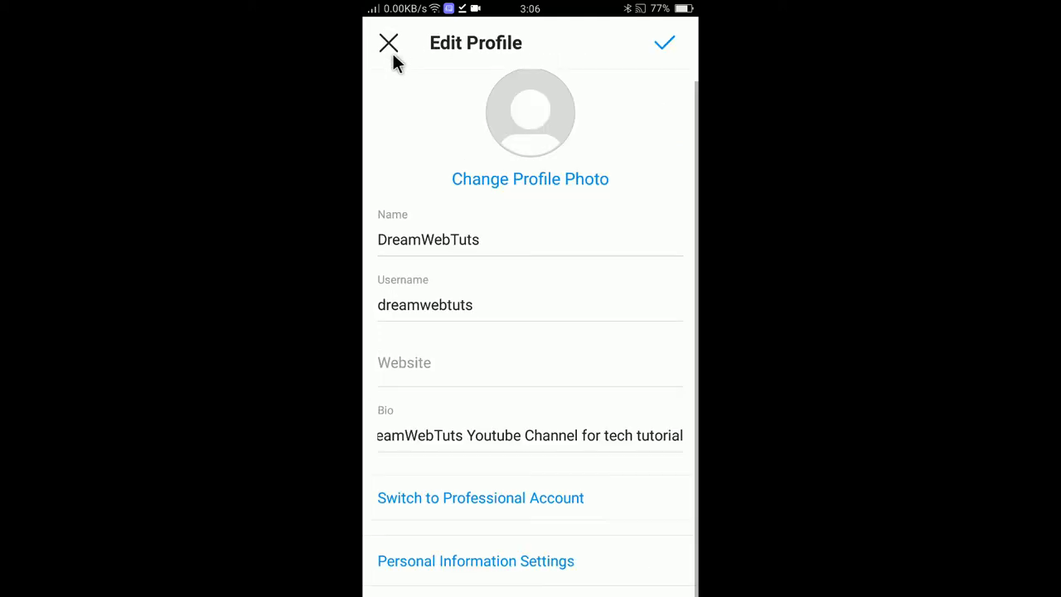
click(666, 44)
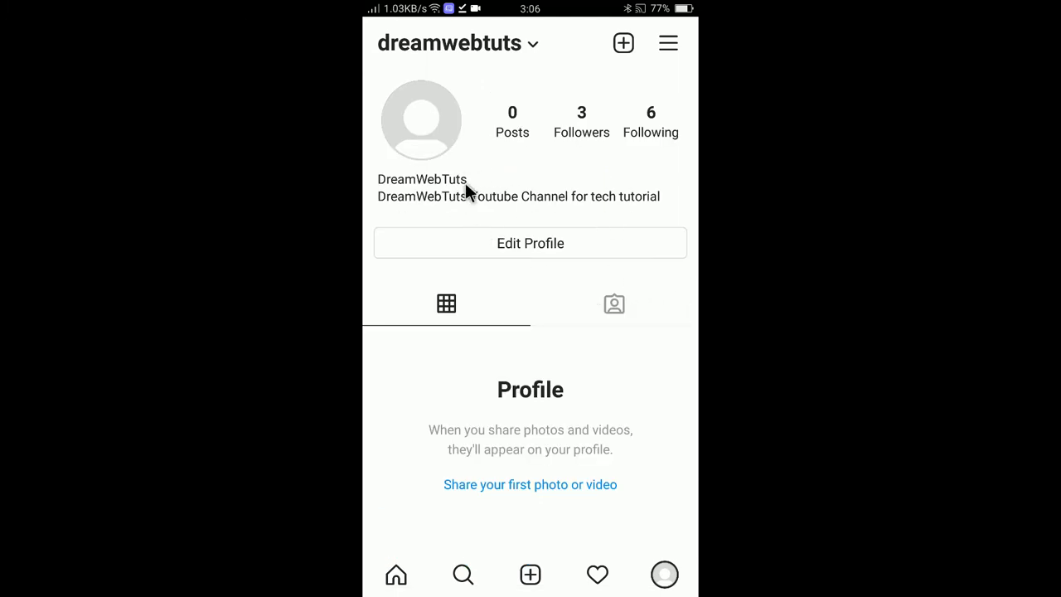
- Pick the DREAM gallery image as the new profile photo, apply Clarendon, and save
click(547, 242)
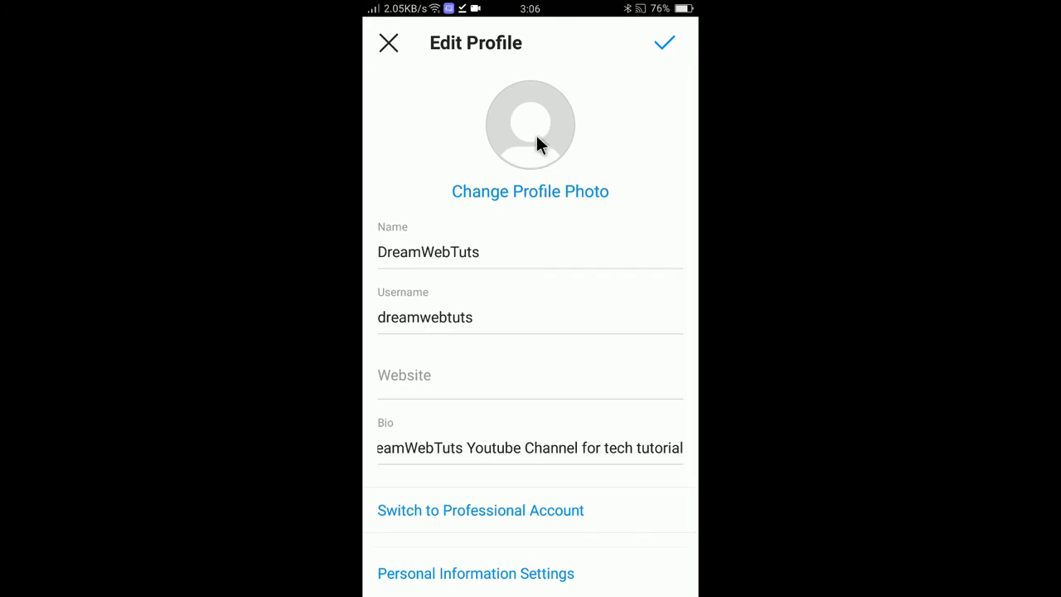
click(525, 196)
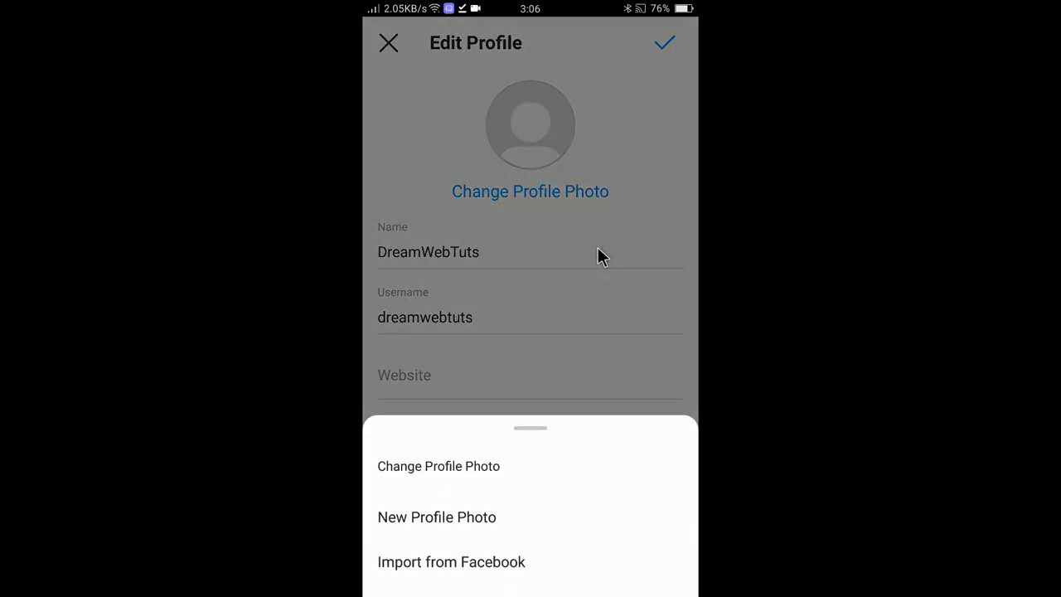
click(454, 517)
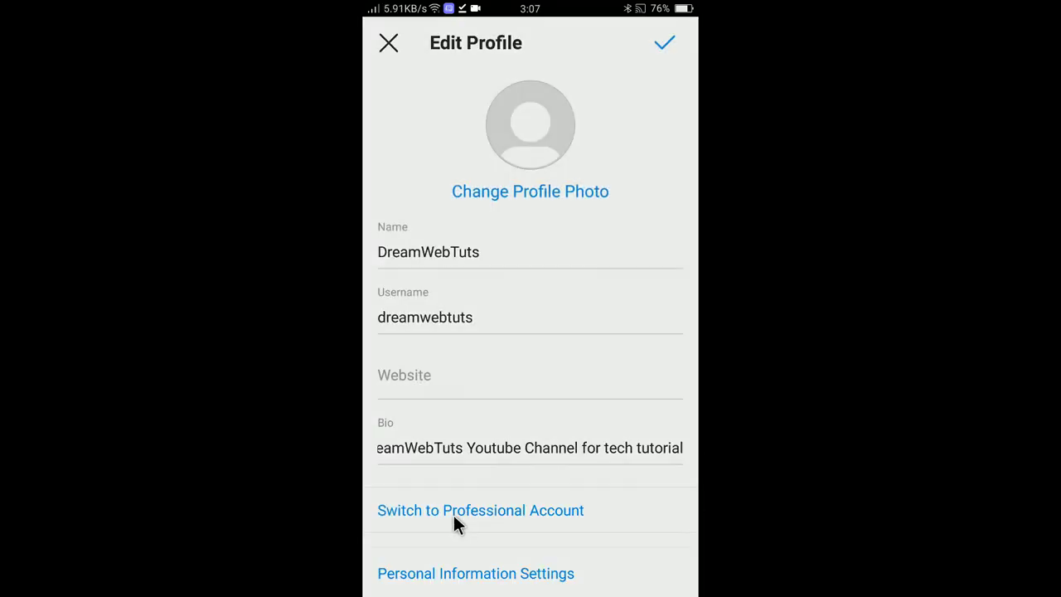
mouse_move(566, 318)
mouse_down()
mouse_move(590, 293)
mouse_move(609, 296)
mouse_move(587, 287)
mouse_move(582, 310)
mouse_up()
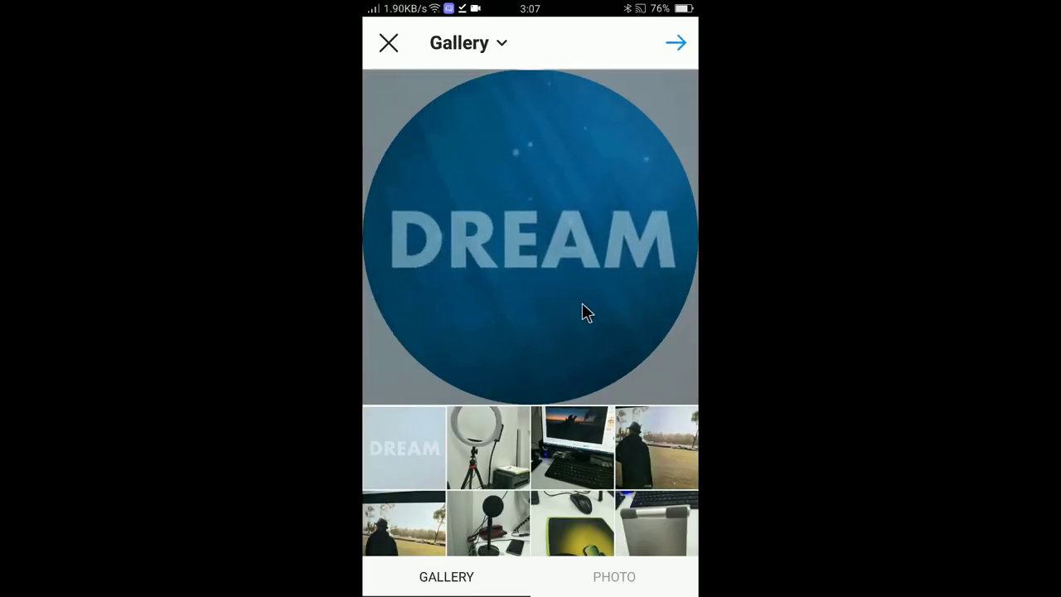
click(677, 43)
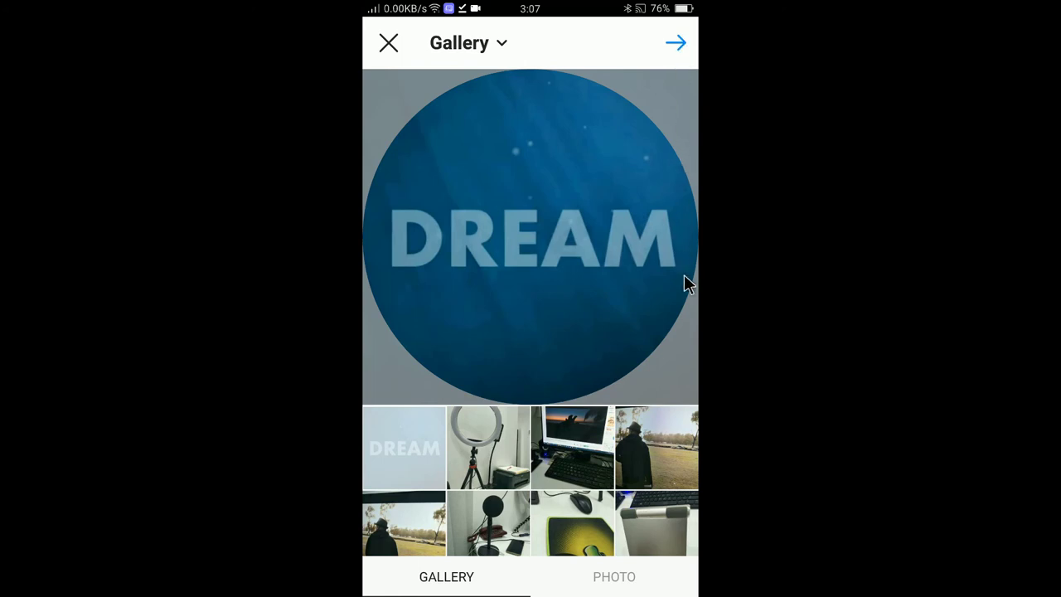
click(521, 489)
click(674, 48)
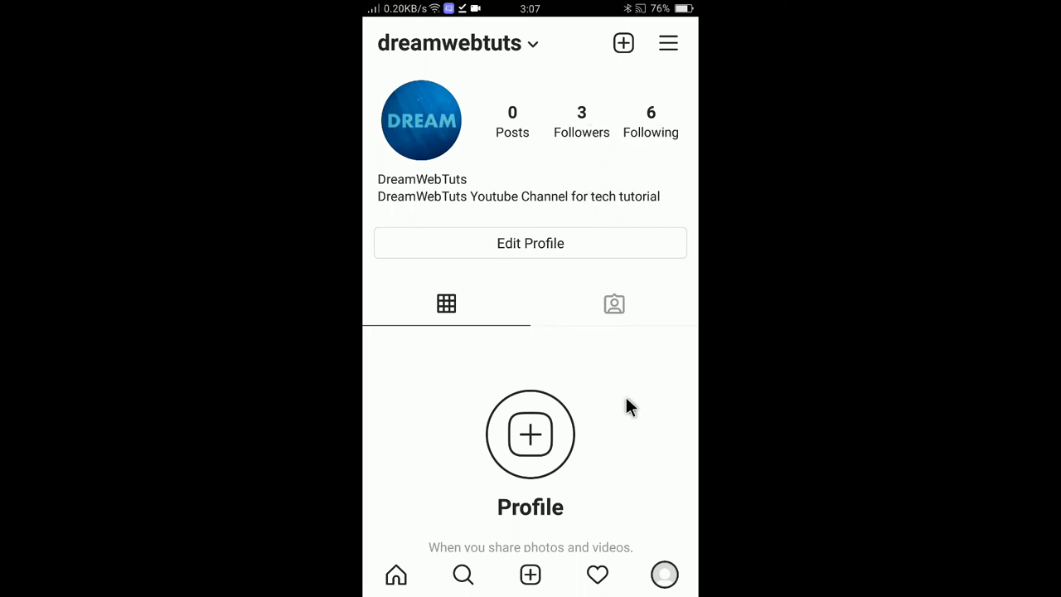
drag(626, 397, 627, 233)
drag(636, 377, 651, 282)
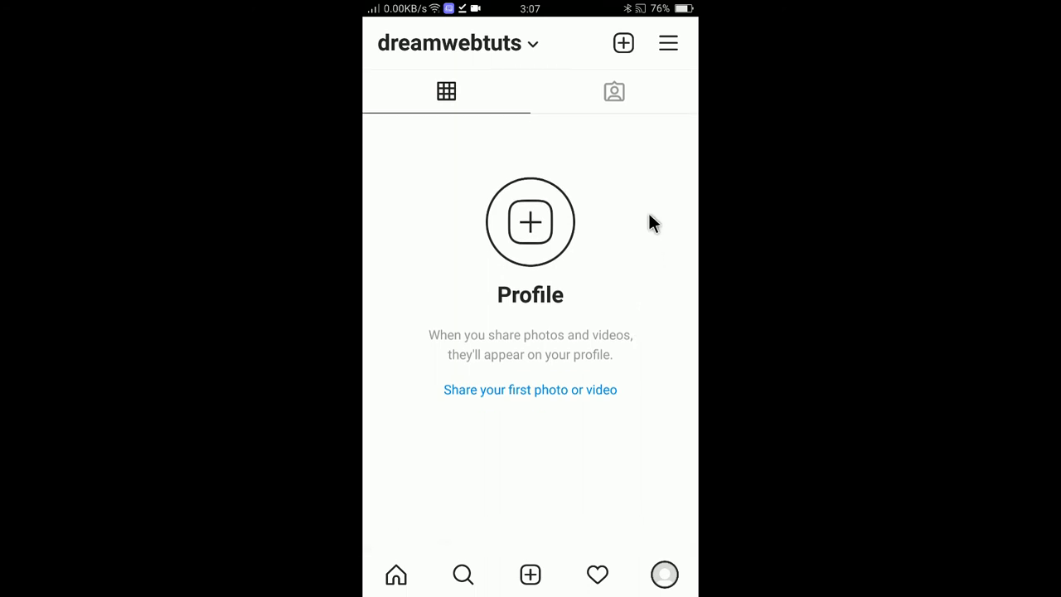
drag(649, 223, 635, 479)
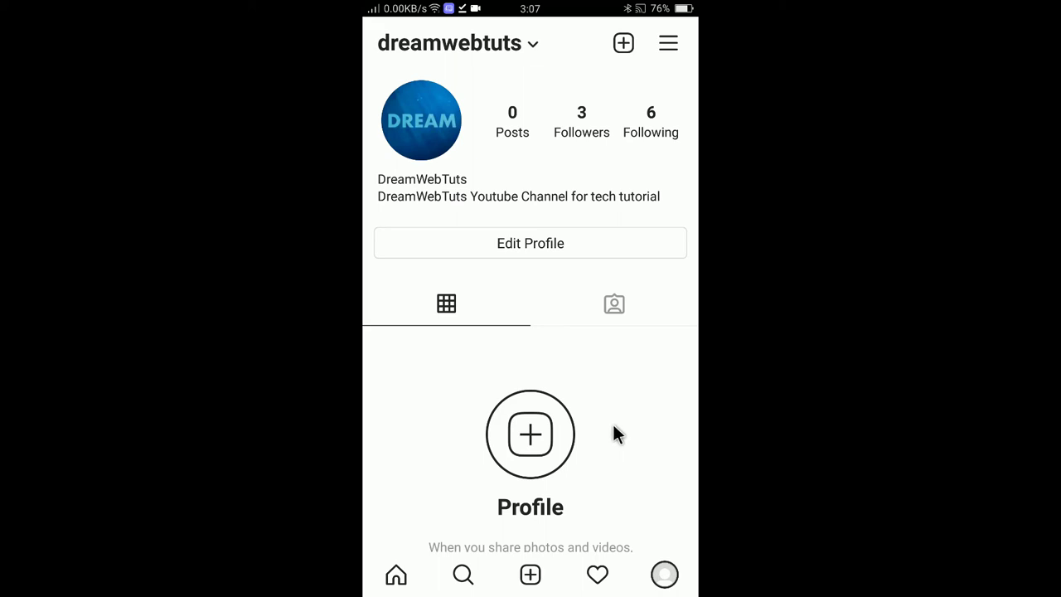
click(623, 42)
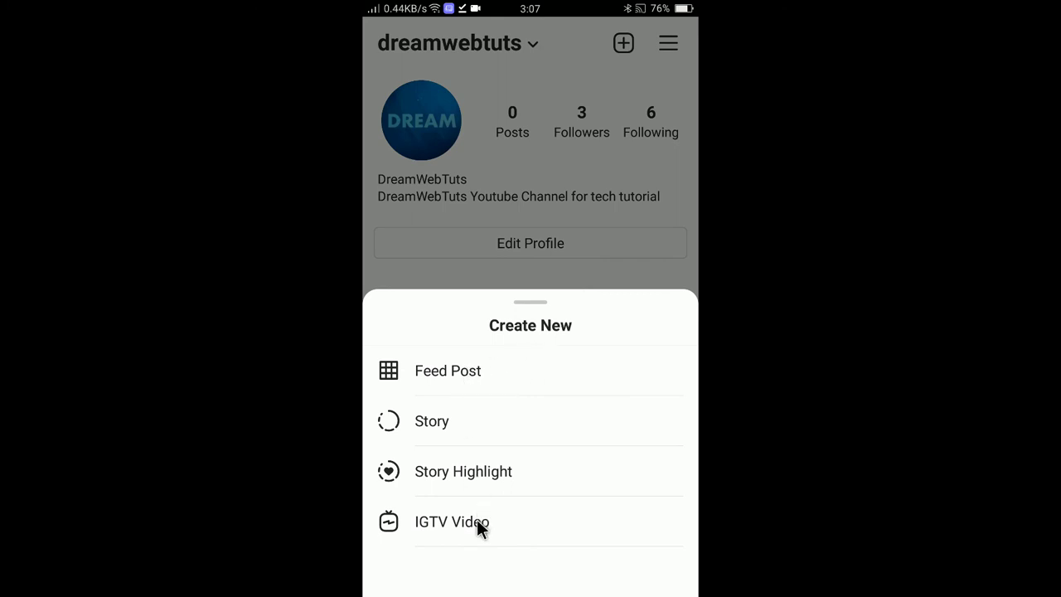
click(476, 269)
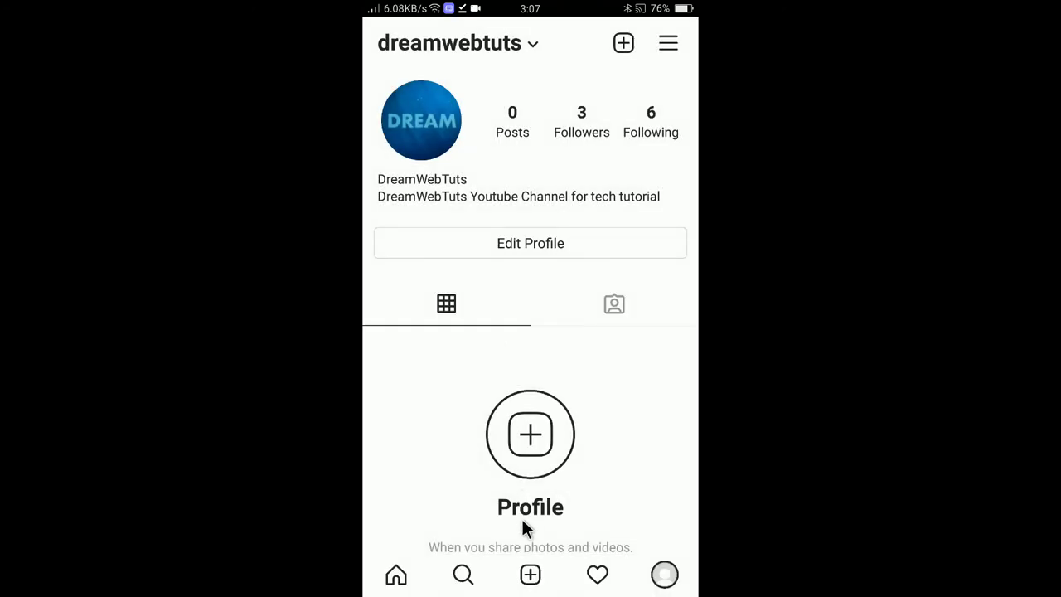
- Start a new post with the DREAM image and advance past the crop and filter screens
click(531, 576)
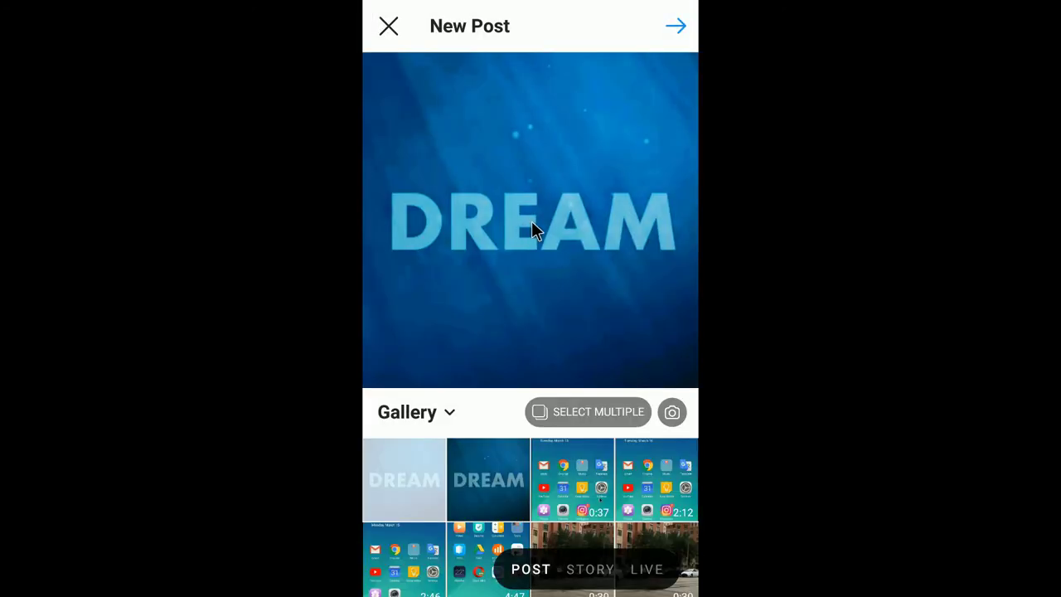
drag(583, 236, 559, 286)
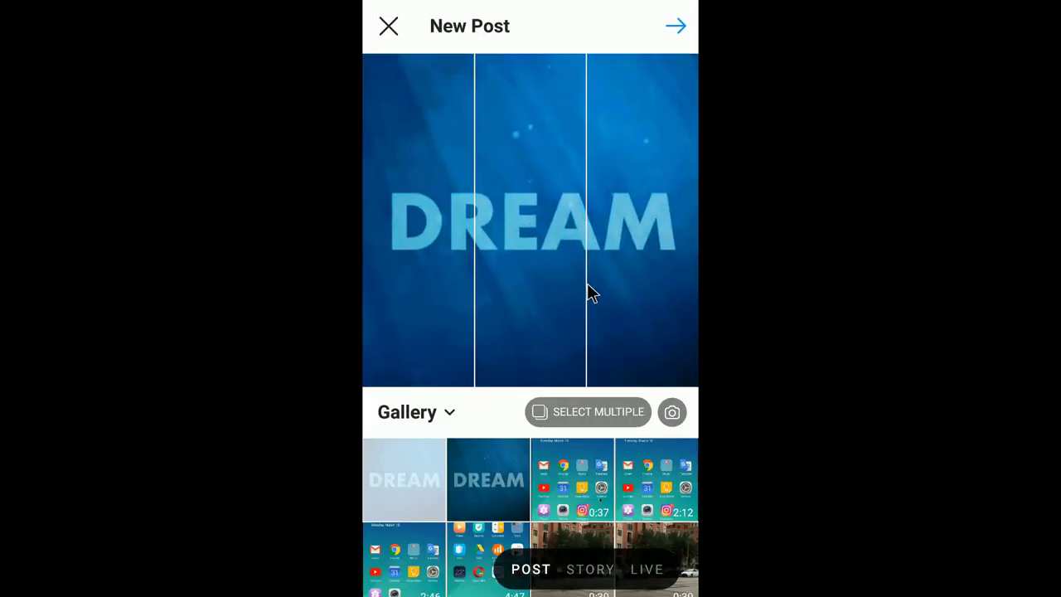
click(678, 29)
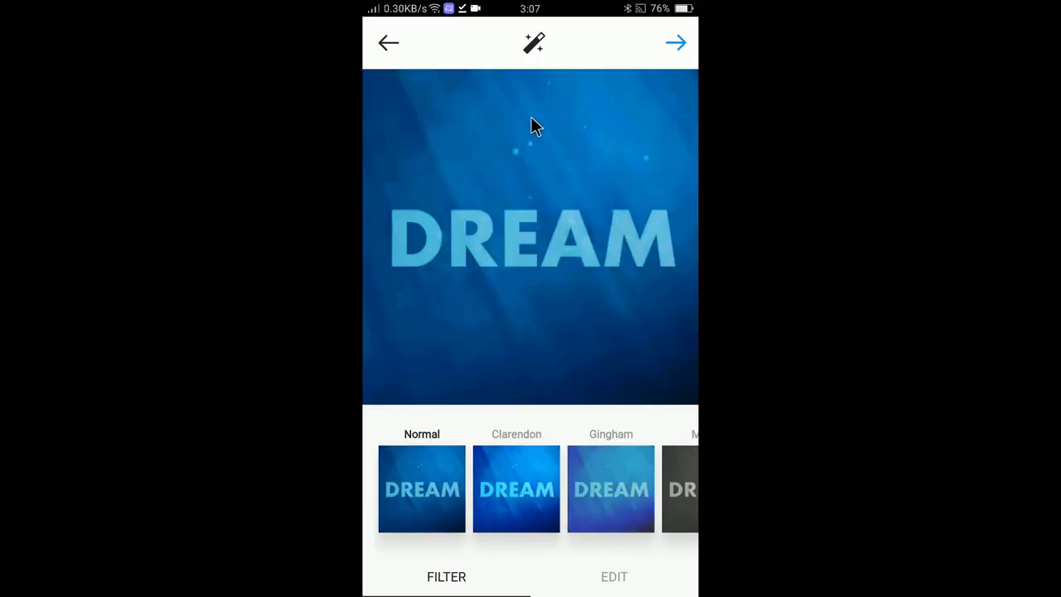
click(678, 41)
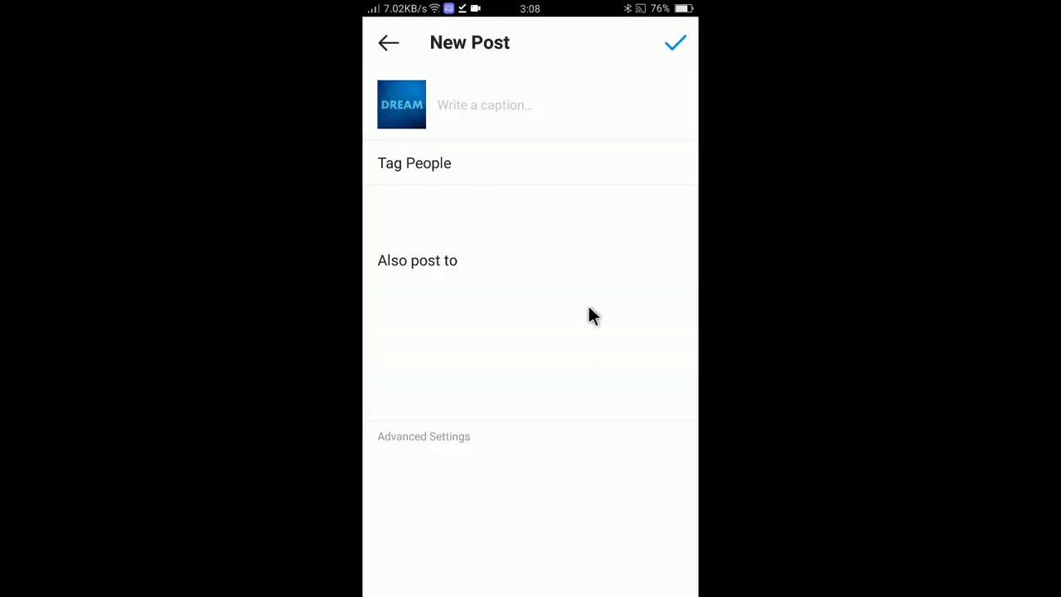
- Caption the post 'Official logo for my channel' and share it
click(457, 105)
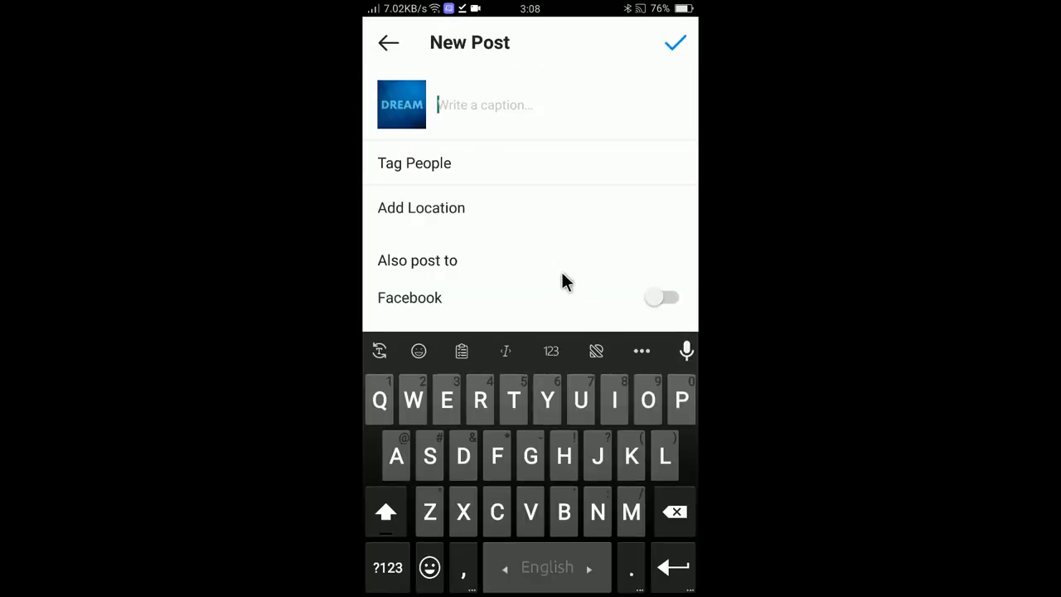
text(Official logo for my channel)
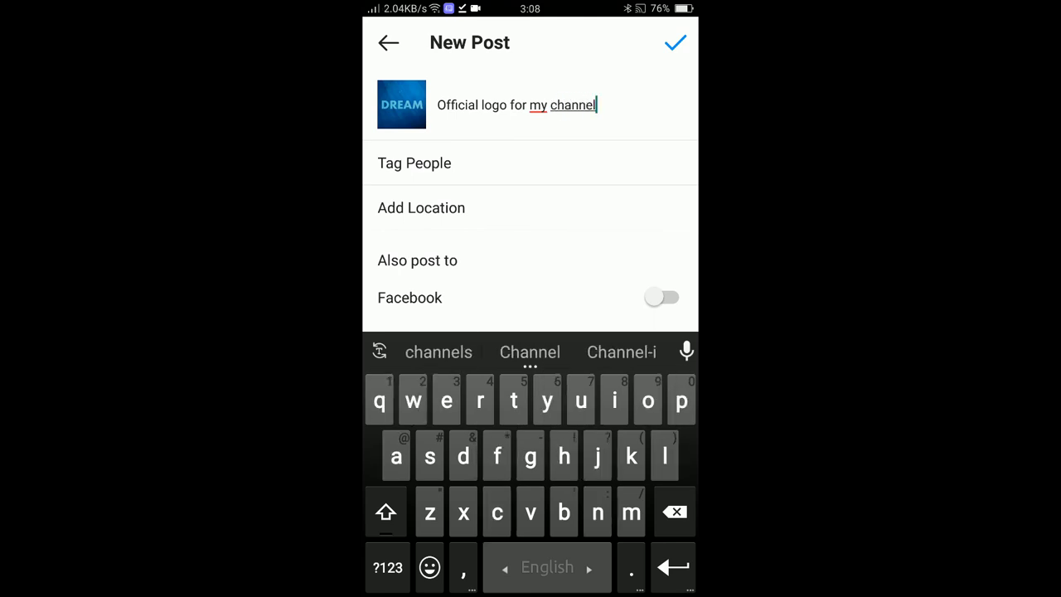
click(675, 44)
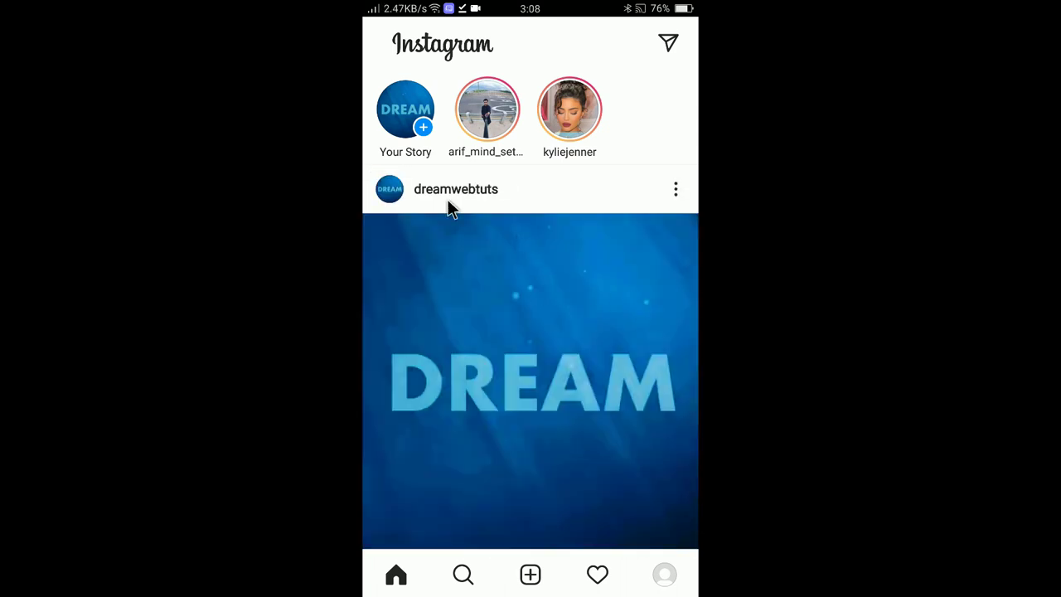
- Go to the own profile page to confirm it now lists 1 post
click(665, 576)
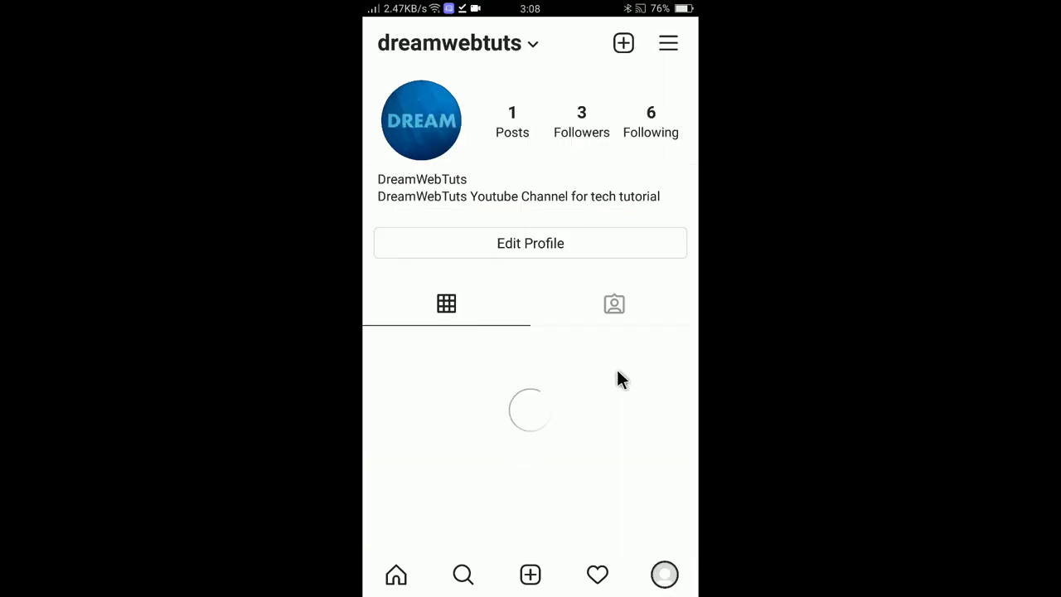